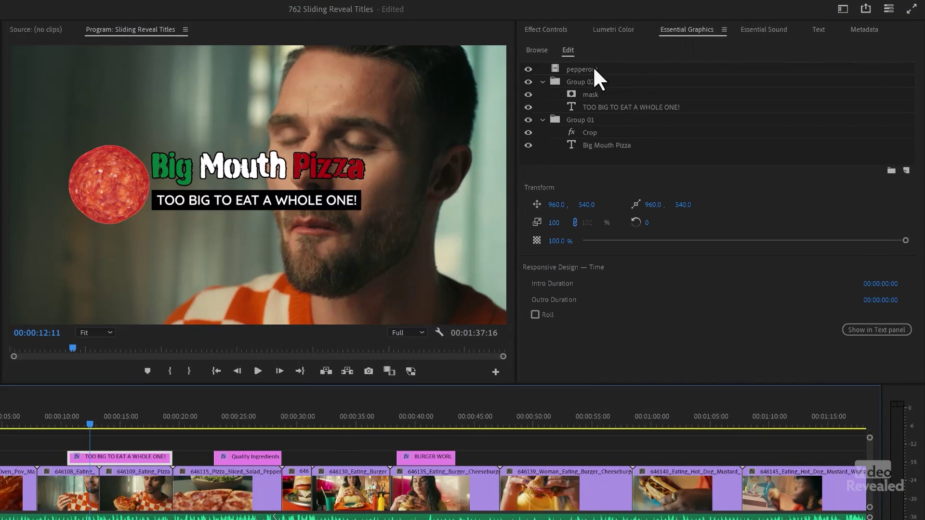
- Inspect the title's Group 02, Group 01, mask and Crop layers while previewing its animation
click(528, 69)
click(528, 69)
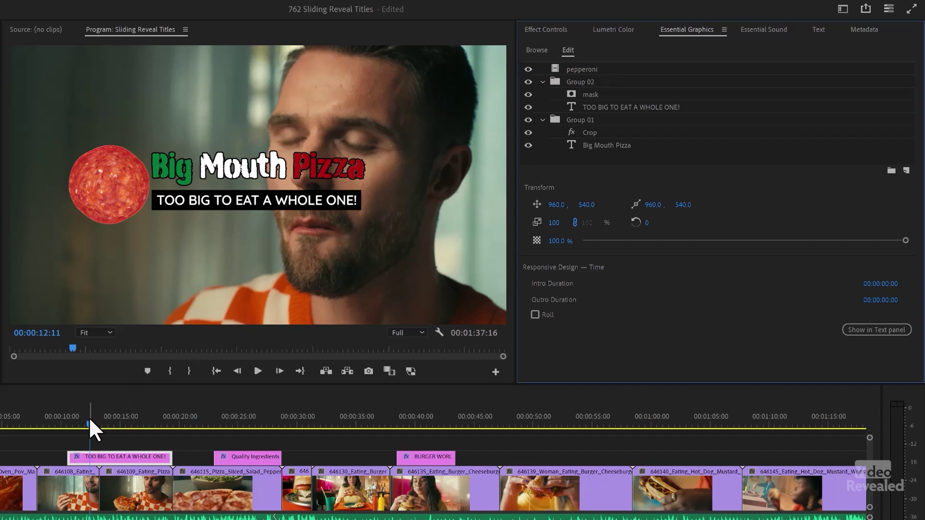
mouse_move(88, 417)
mouse_down()
mouse_move(65, 426)
mouse_move(83, 429)
mouse_up()
click(589, 81)
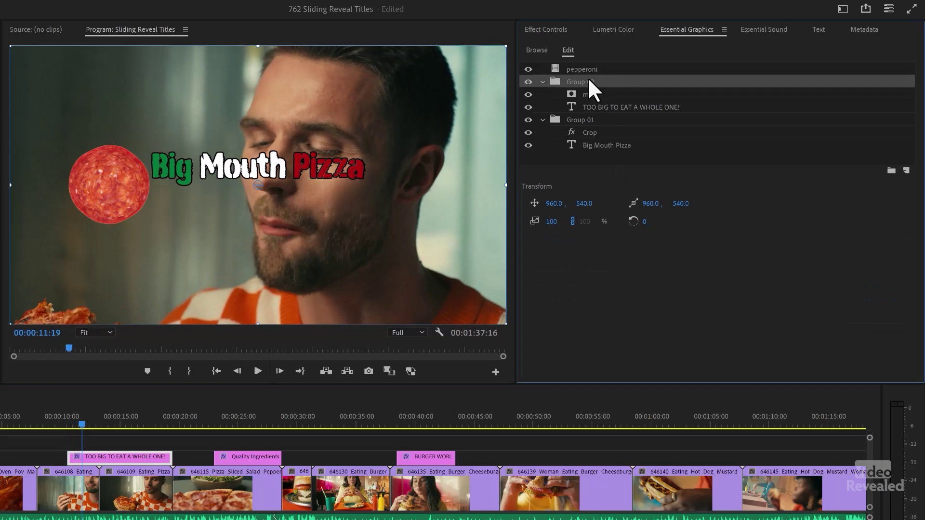
click(580, 119)
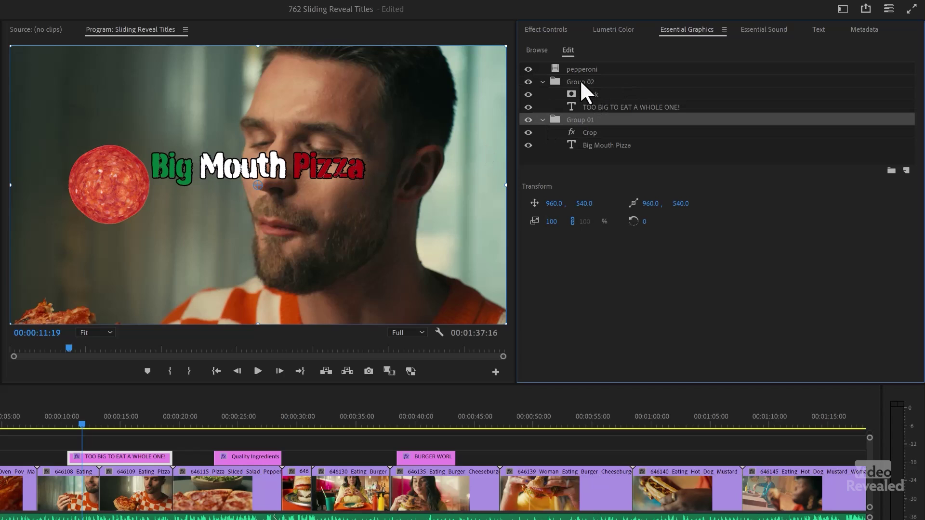
click(598, 94)
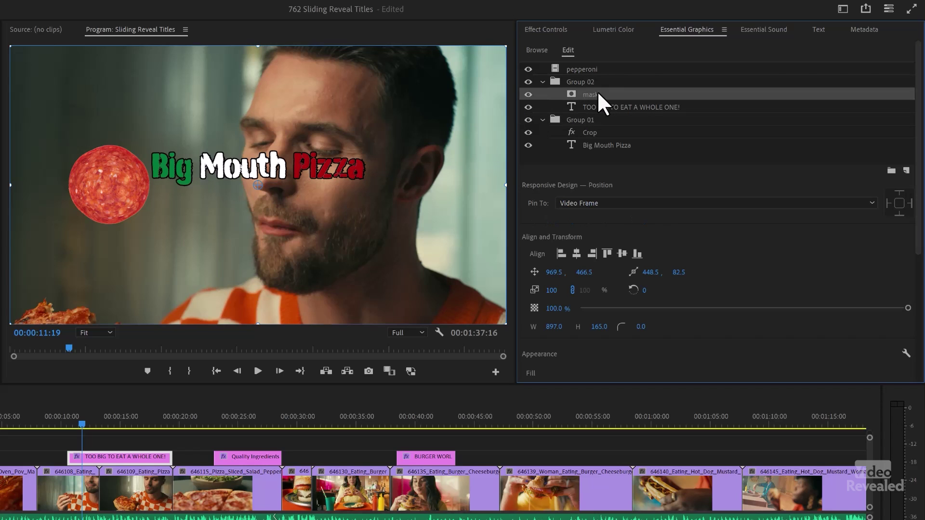
click(597, 138)
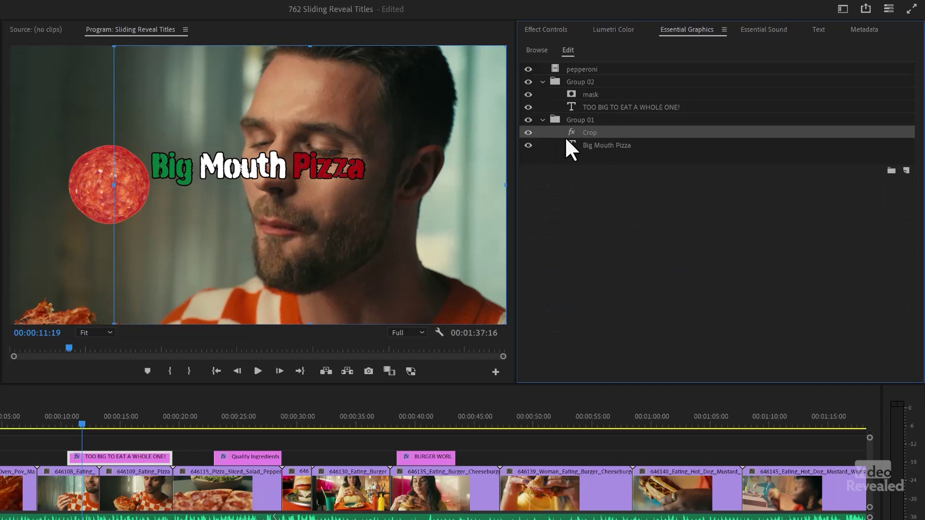
click(593, 145)
click(588, 135)
- Hide the pepperoni graphic, then try a wider crop and undo it
mouse_move(80, 419)
mouse_down()
mouse_move(65, 421)
mouse_move(81, 424)
mouse_up()
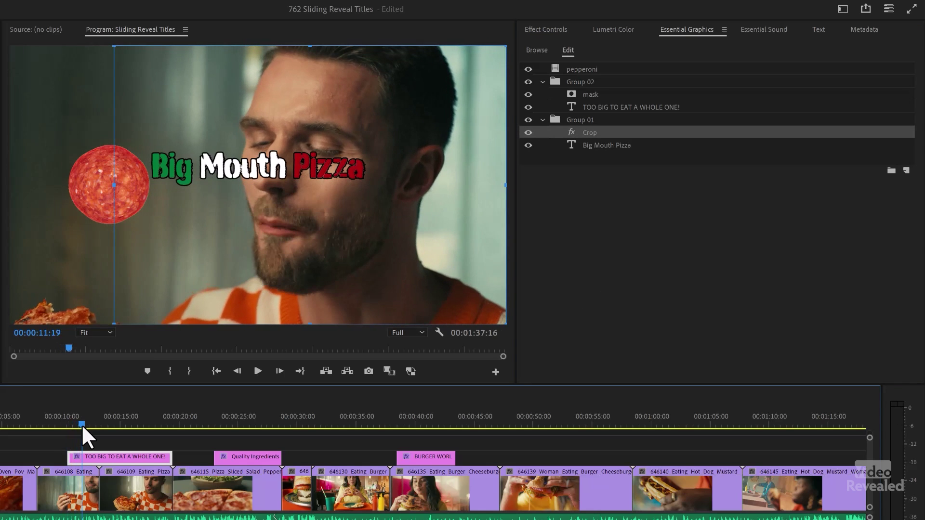
click(528, 70)
mouse_move(87, 423)
mouse_down()
mouse_move(70, 423)
mouse_move(78, 423)
mouse_up()
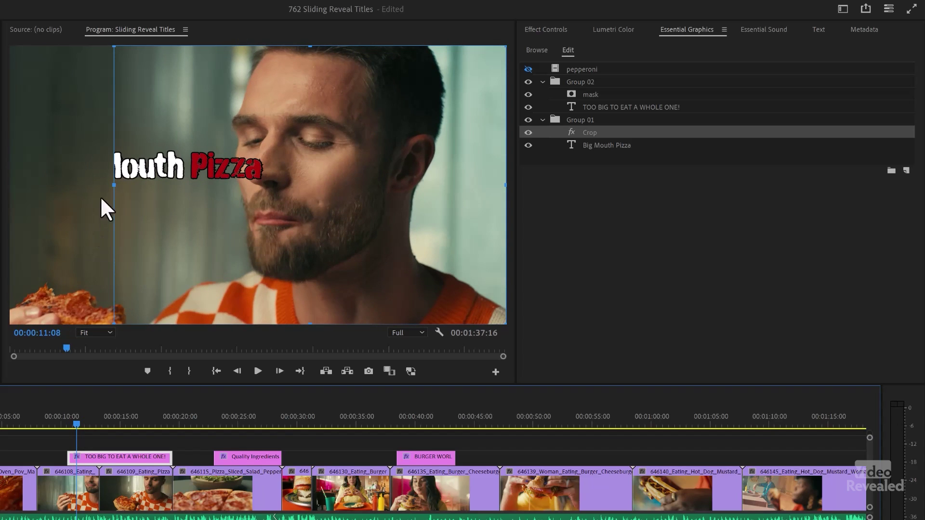
drag(114, 184, 82, 207)
key(ctrl+z)
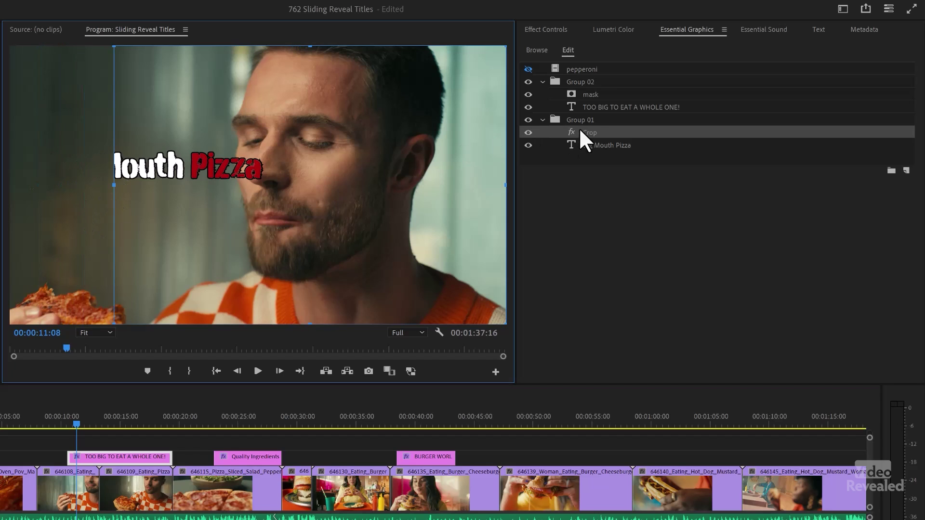
click(556, 117)
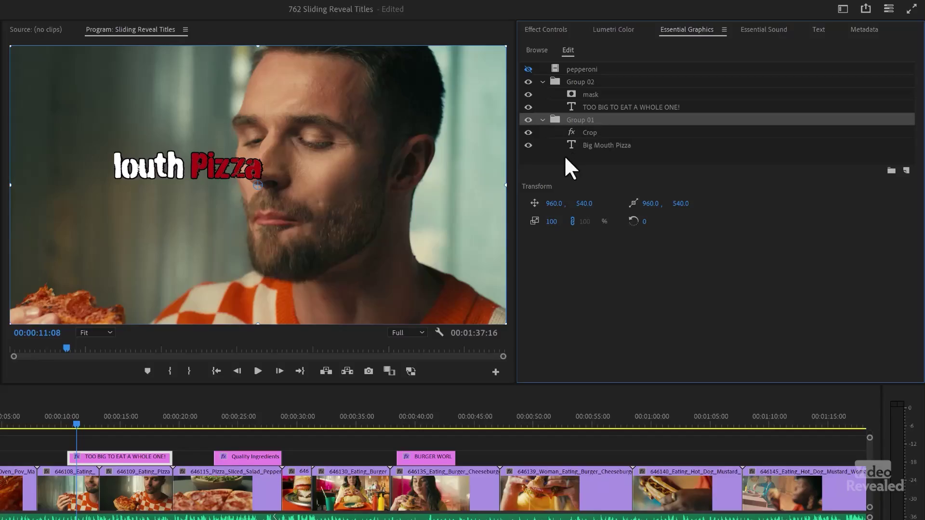
- Test the mask's Mask with Shape and Invert options, leaving both on
click(582, 94)
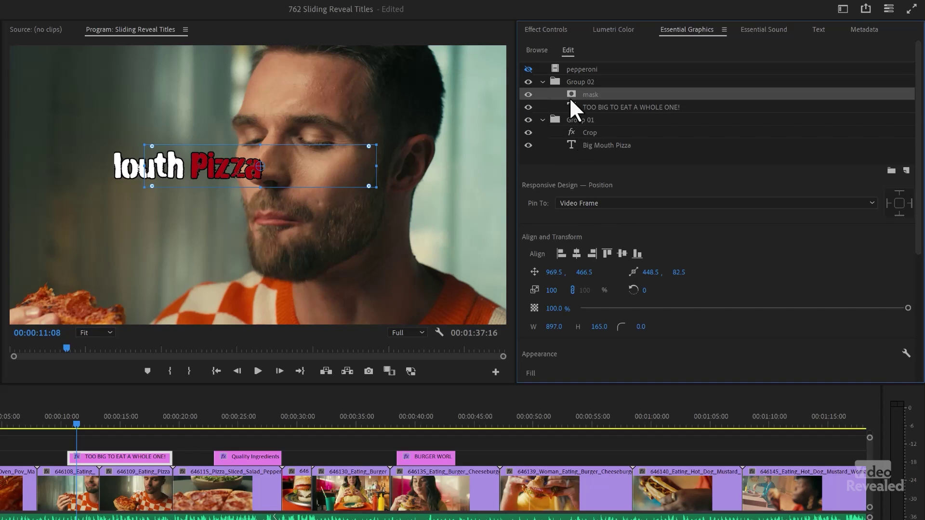
scroll(782, 312, down, 5)
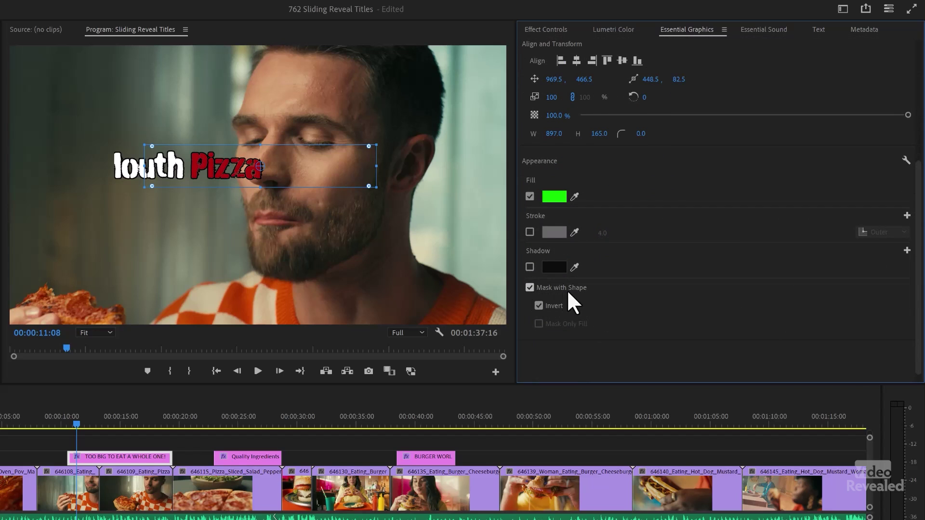
click(537, 305)
click(530, 287)
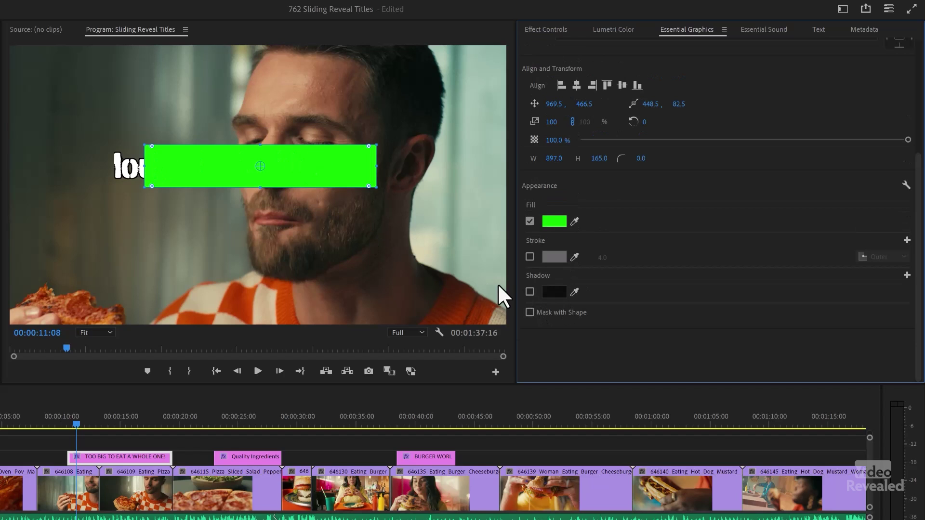
click(530, 313)
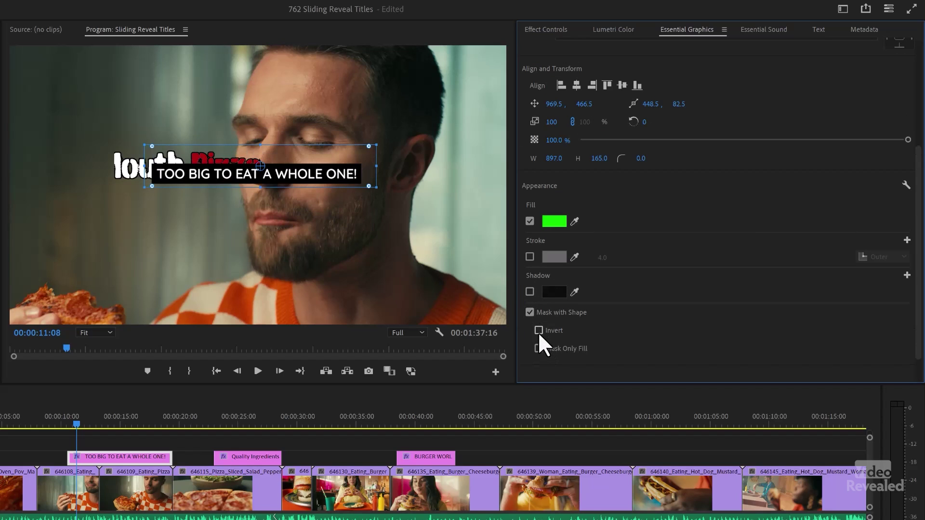
click(538, 330)
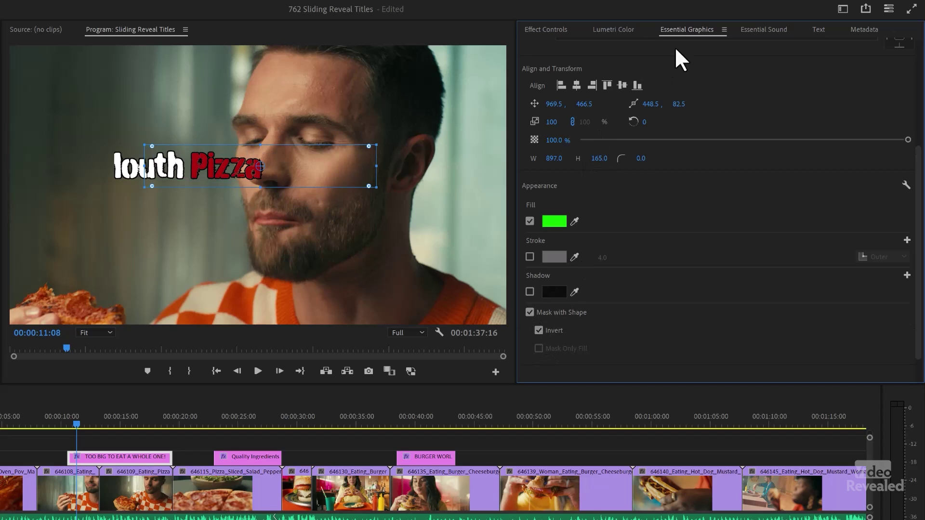
scroll(739, 83, up, 5)
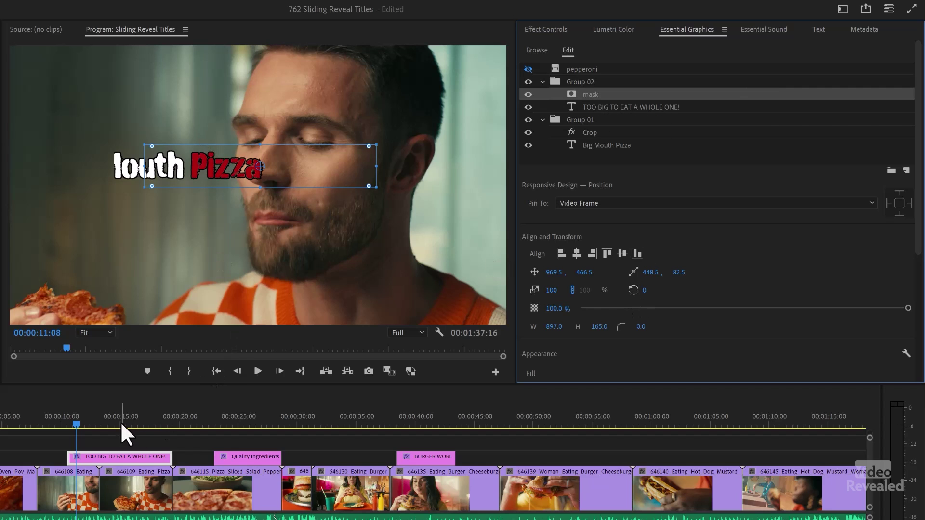
- Drag Group 01 into Group 02 beneath the mask so the headline is masked
drag(79, 420, 92, 424)
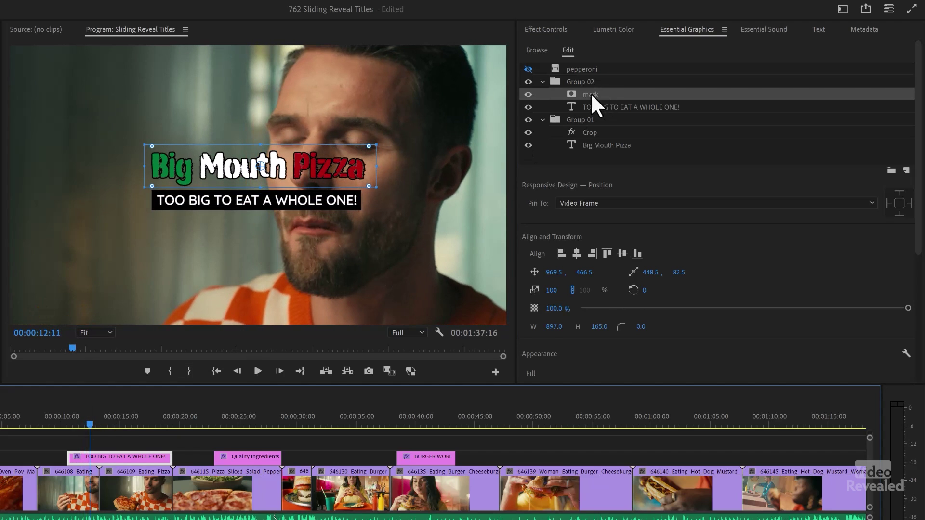
double_click(573, 93)
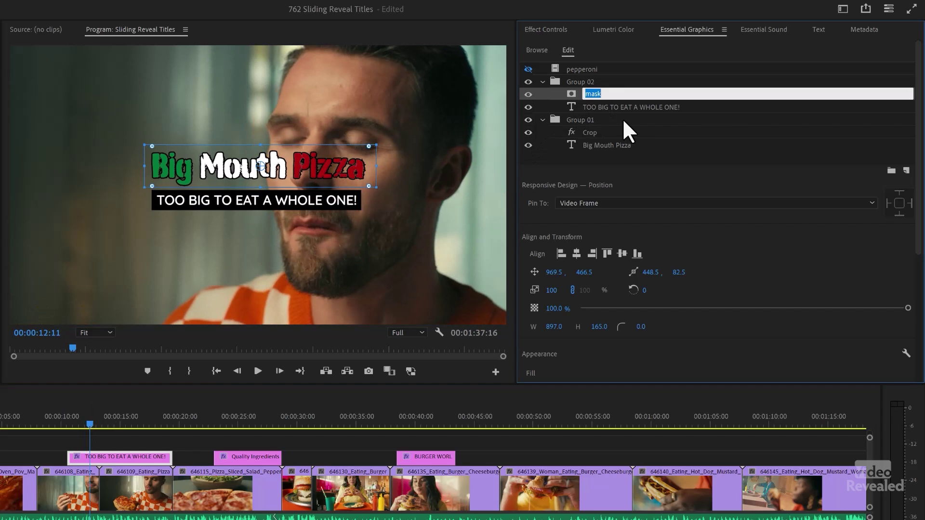
drag(623, 118, 573, 92)
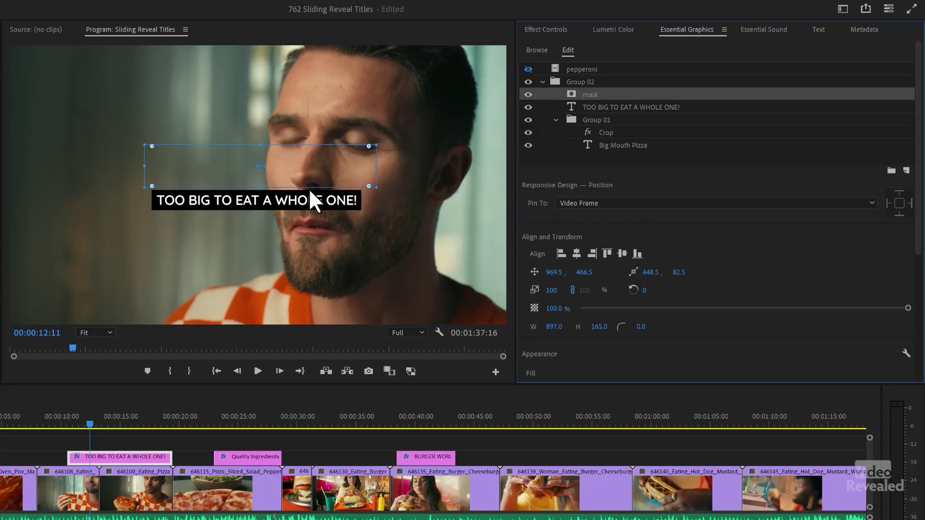
drag(311, 197, 313, 173)
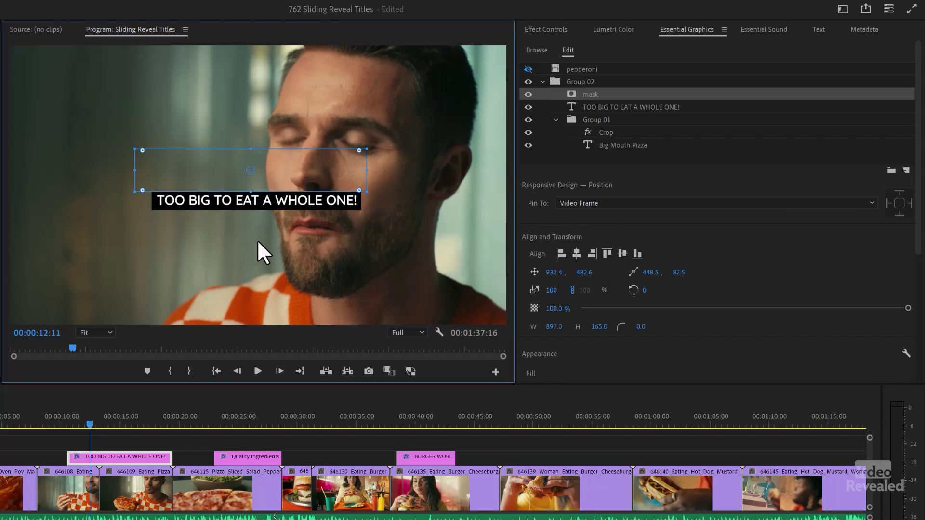
key(super+z)
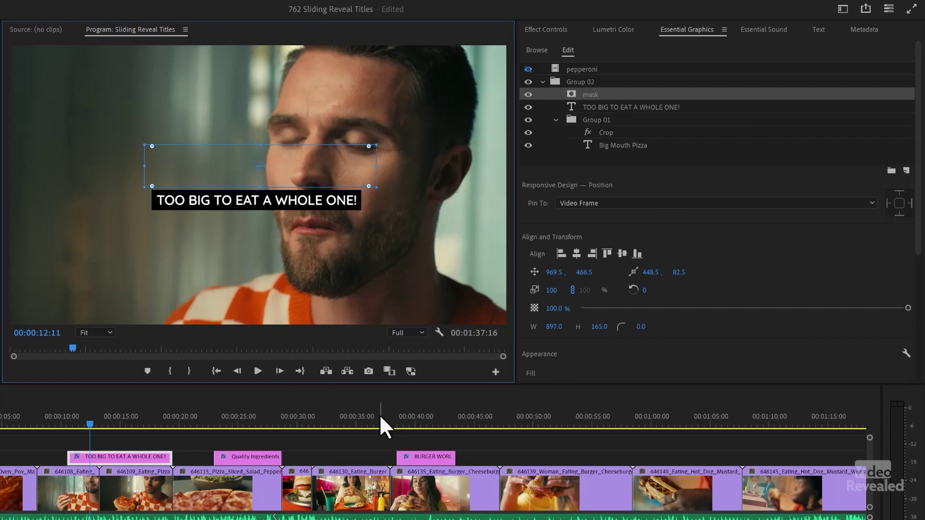
drag(380, 417, 408, 419)
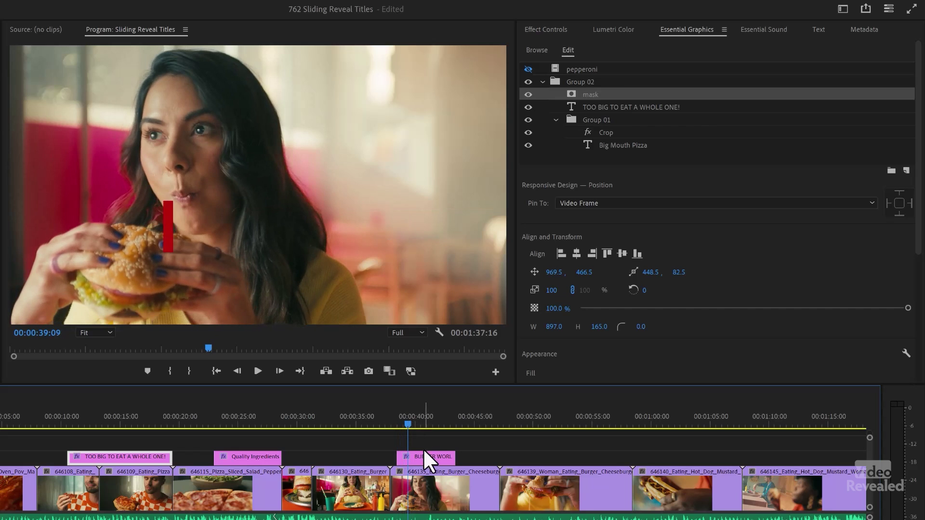
- Select the BURGER WORLD title, inspect its text and Crop layers, and preview its slide-in
click(424, 455)
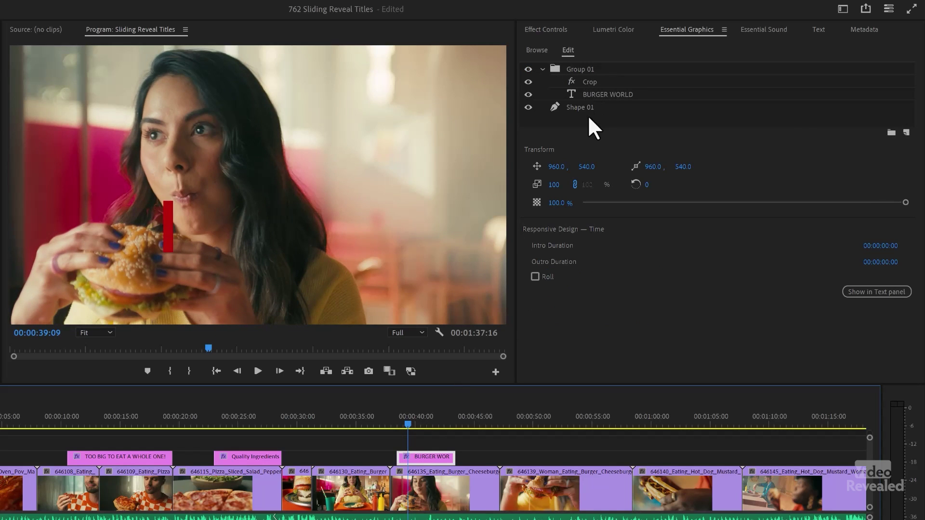
click(529, 107)
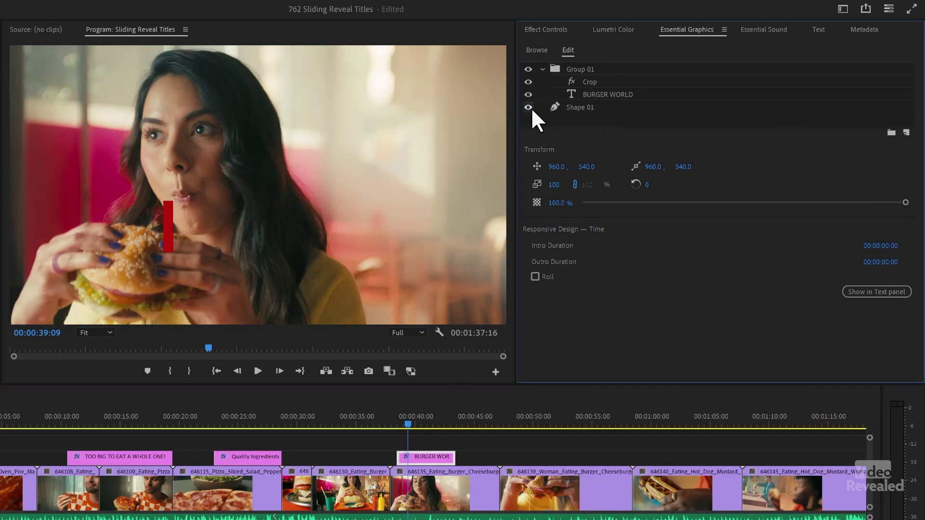
click(608, 94)
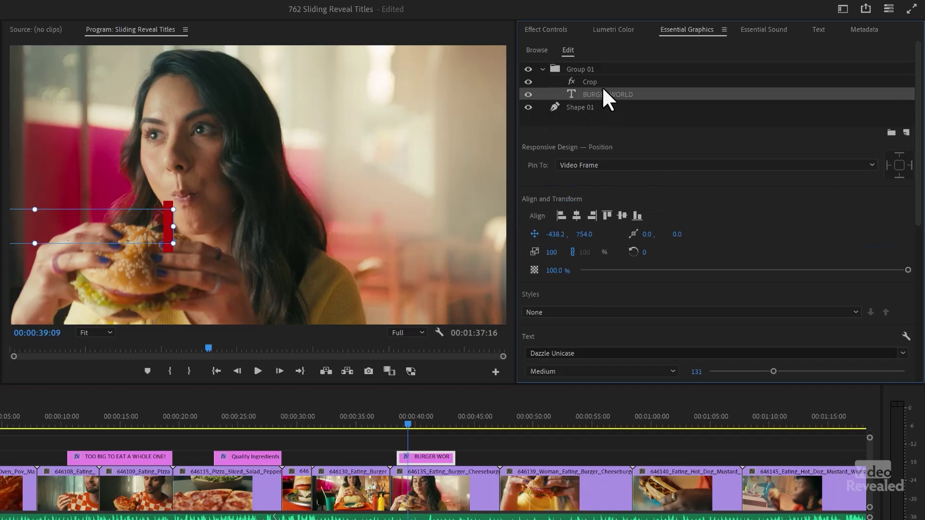
click(588, 81)
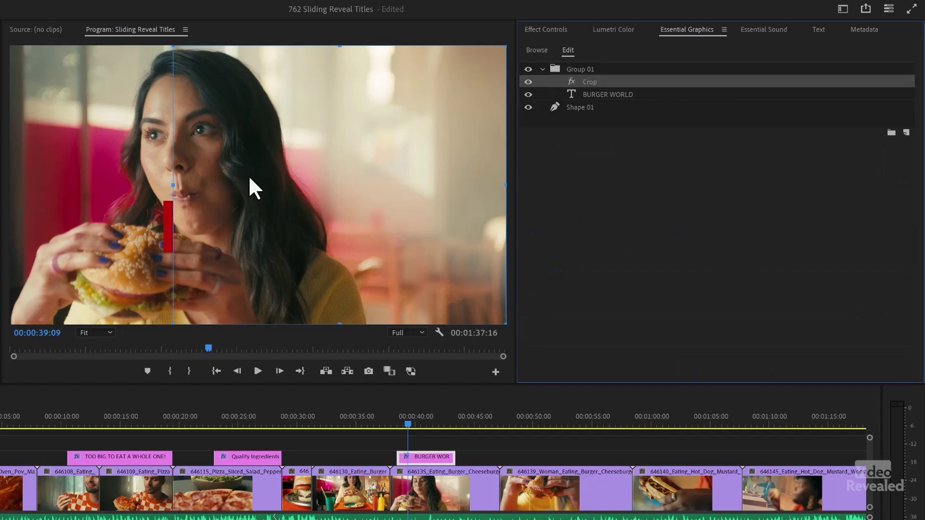
click(604, 95)
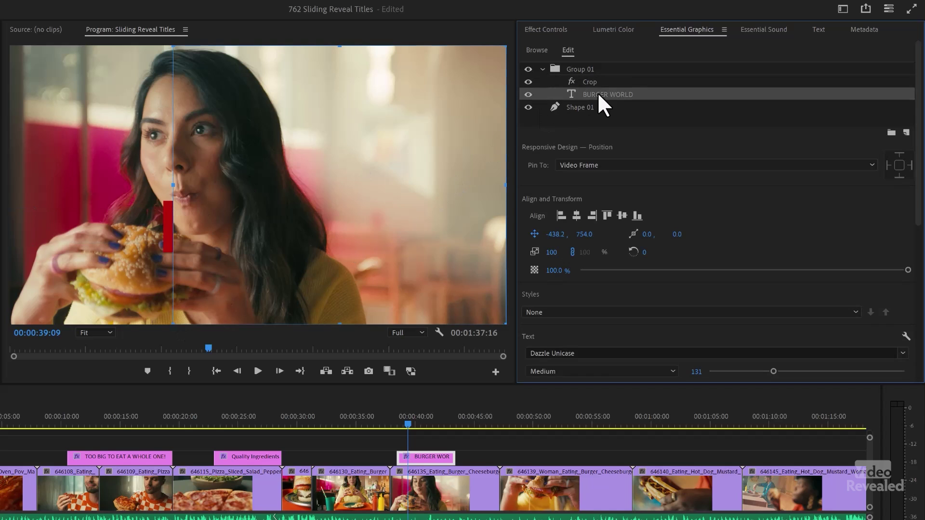
mouse_move(407, 418)
mouse_down()
mouse_move(417, 418)
mouse_move(404, 420)
mouse_move(417, 432)
mouse_up()
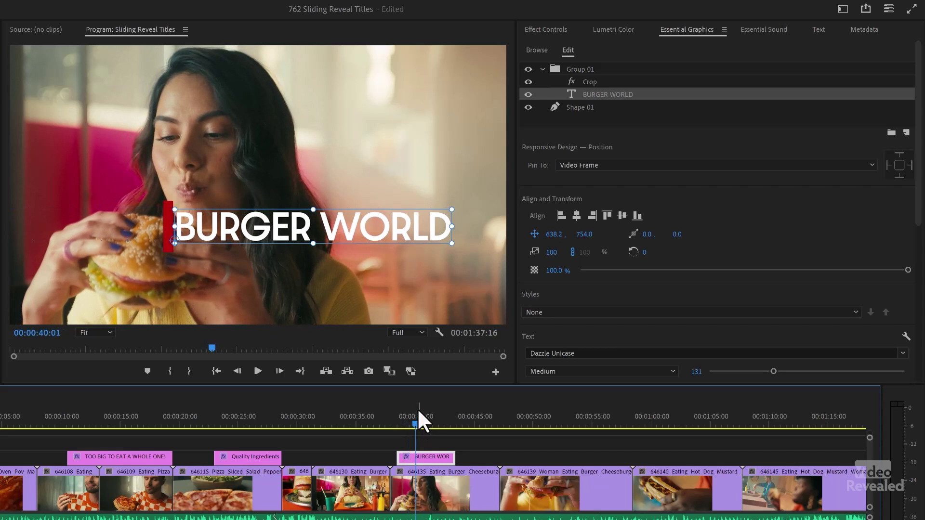
drag(561, 417, 675, 421)
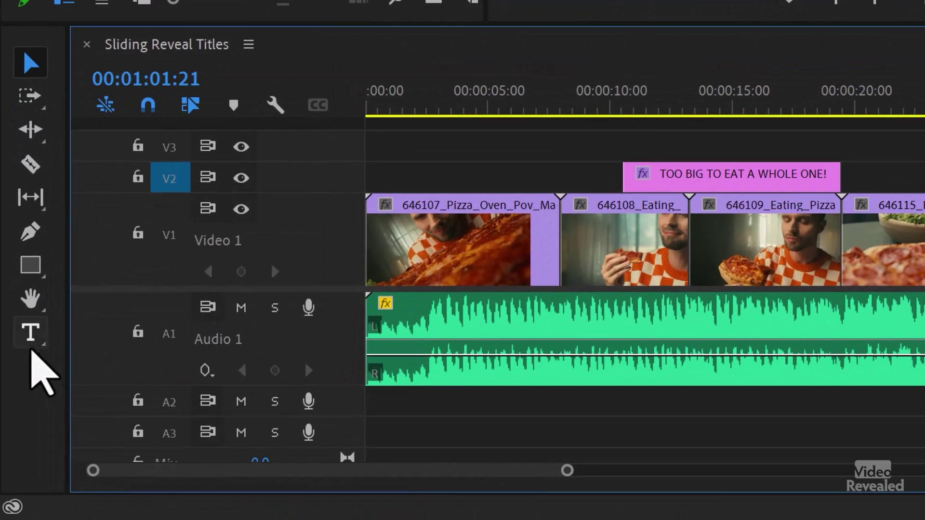
- Create a 'WHAT'S ON IT' text layer on the hot dog frame
click(30, 334)
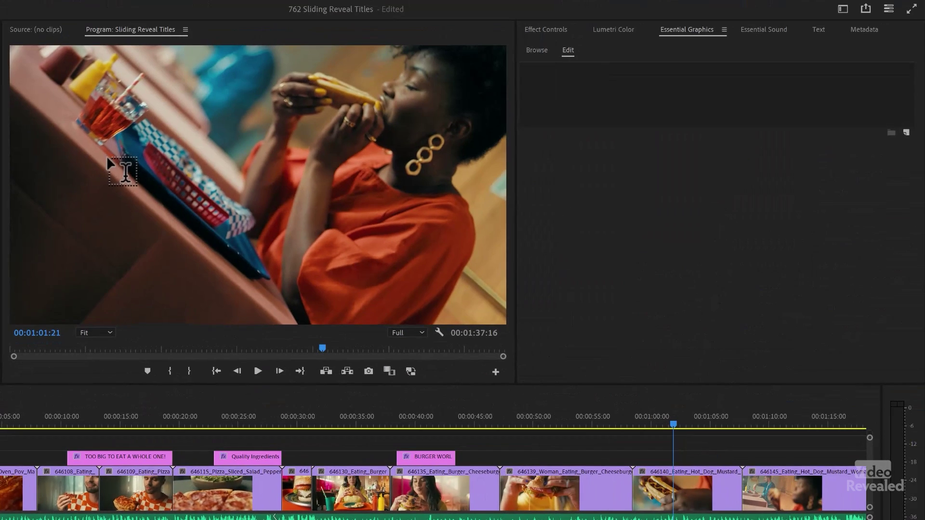
click(106, 155)
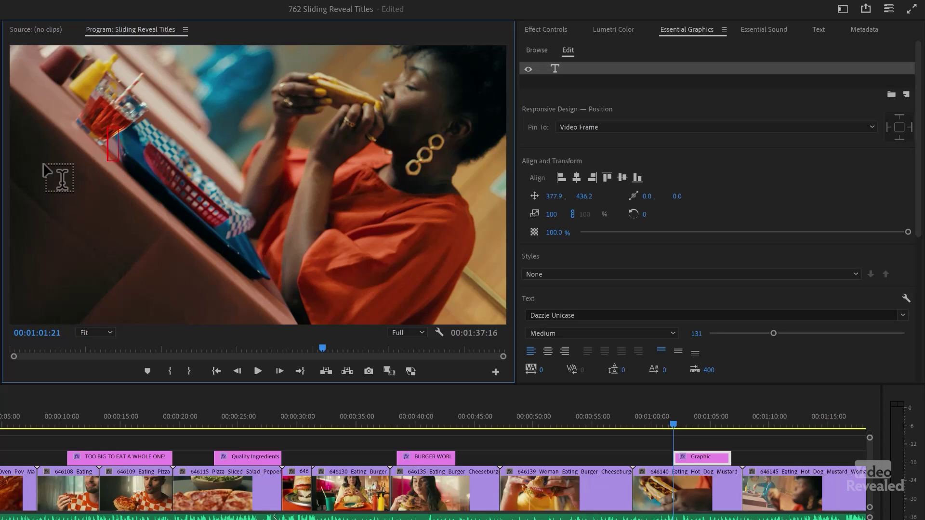
text(WHAT)
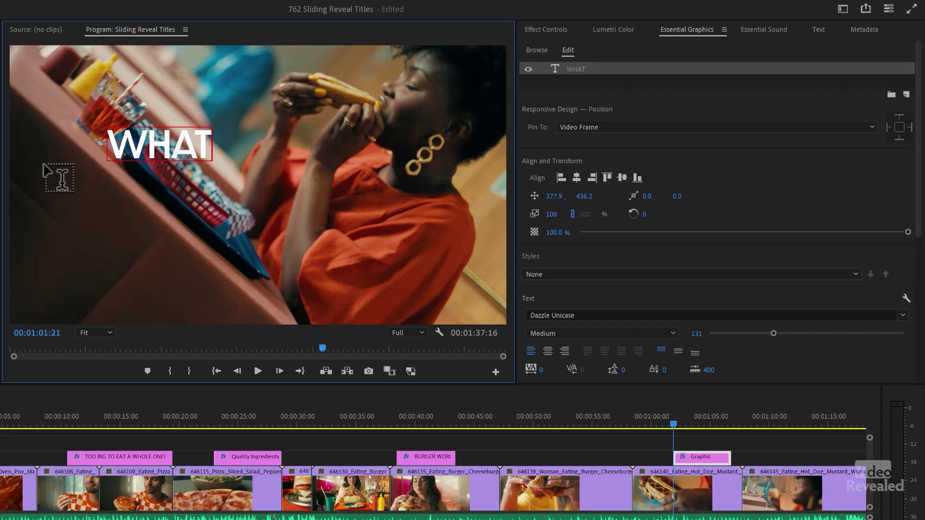
text('S ON IT)
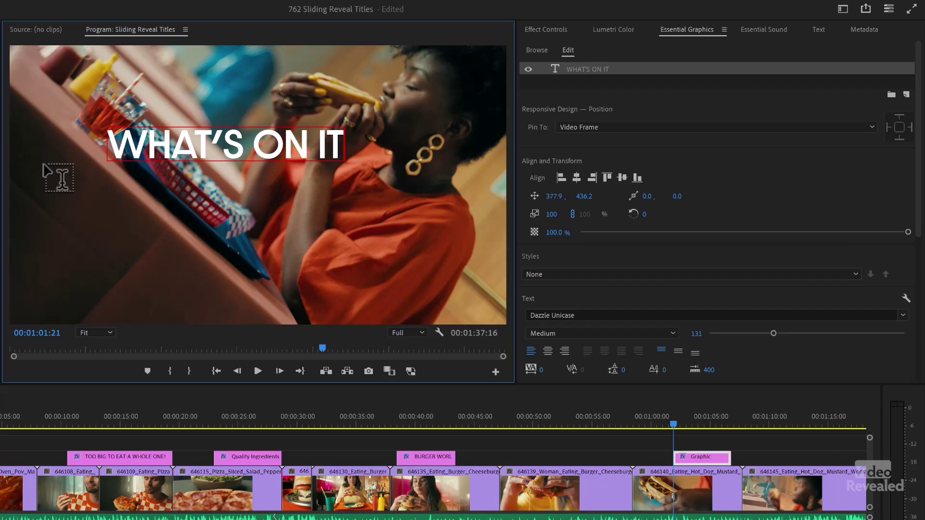
key(ctrl+a)
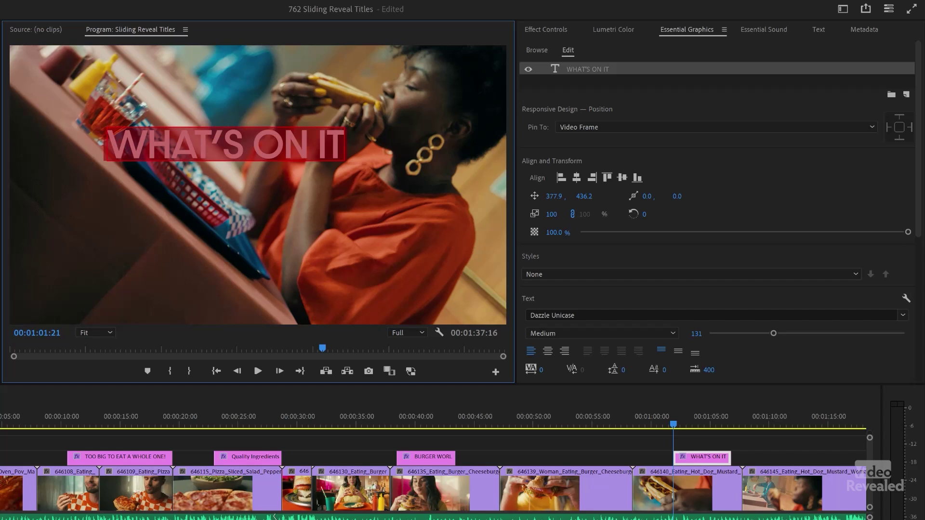
key(Escape)
drag(212, 154, 195, 171)
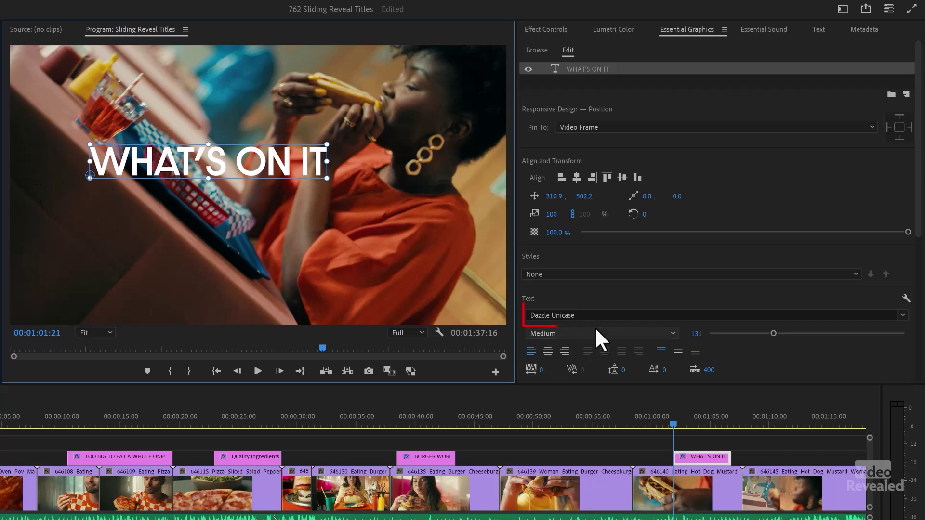
- Set the title to Chaloops Bold at size 180 and move it upper-left
click(600, 314)
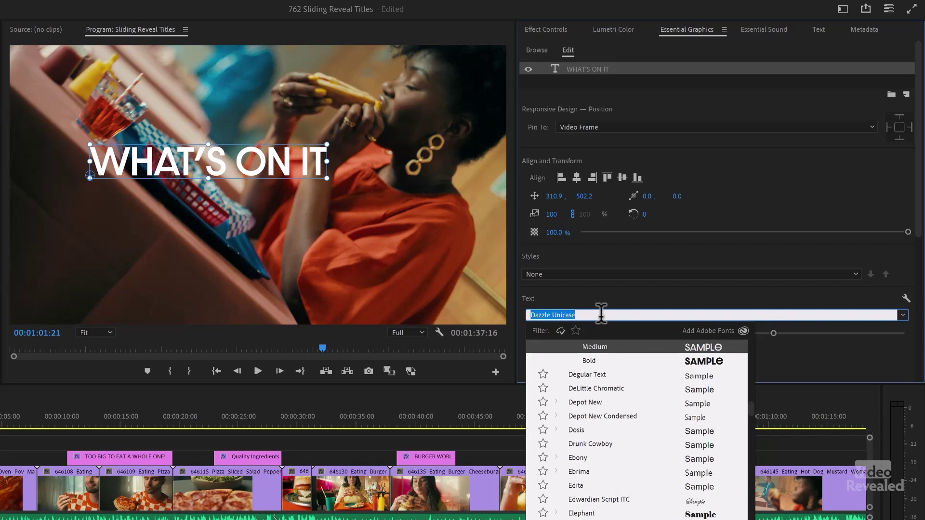
text(CHA)
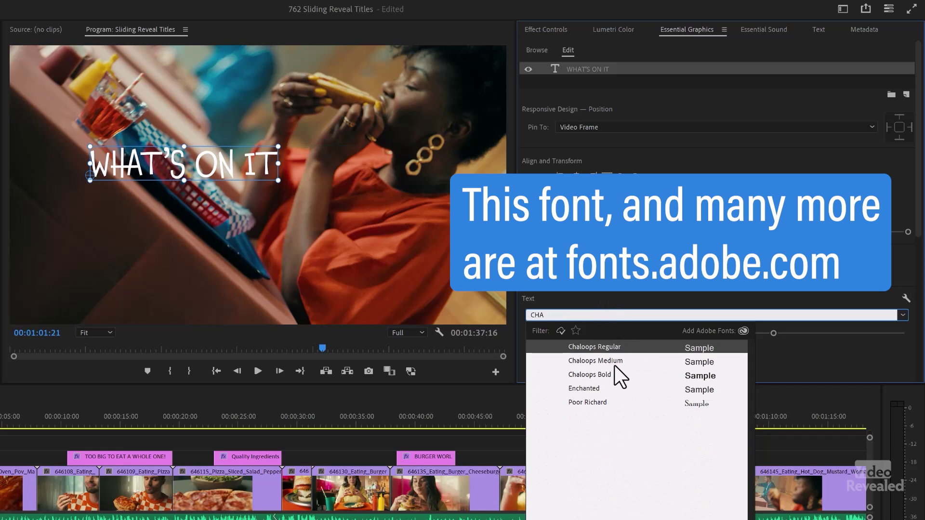
click(605, 376)
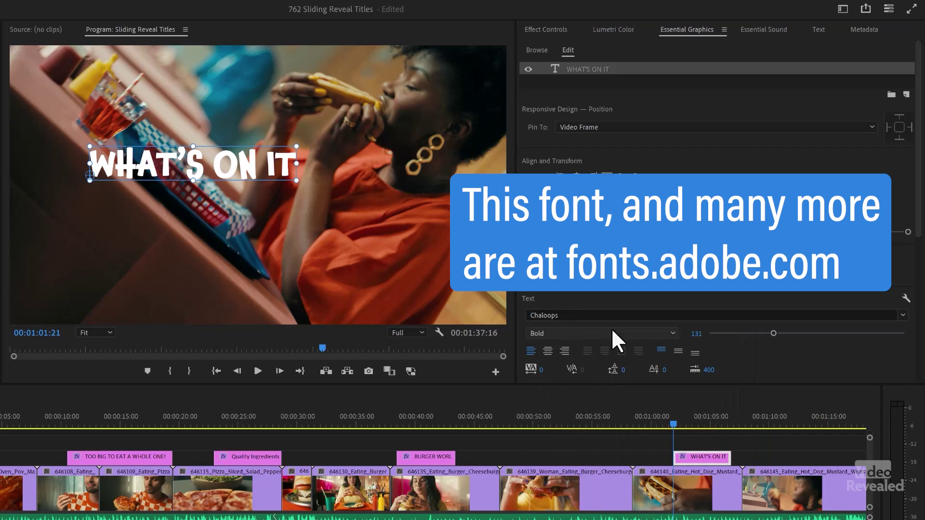
drag(773, 333, 798, 334)
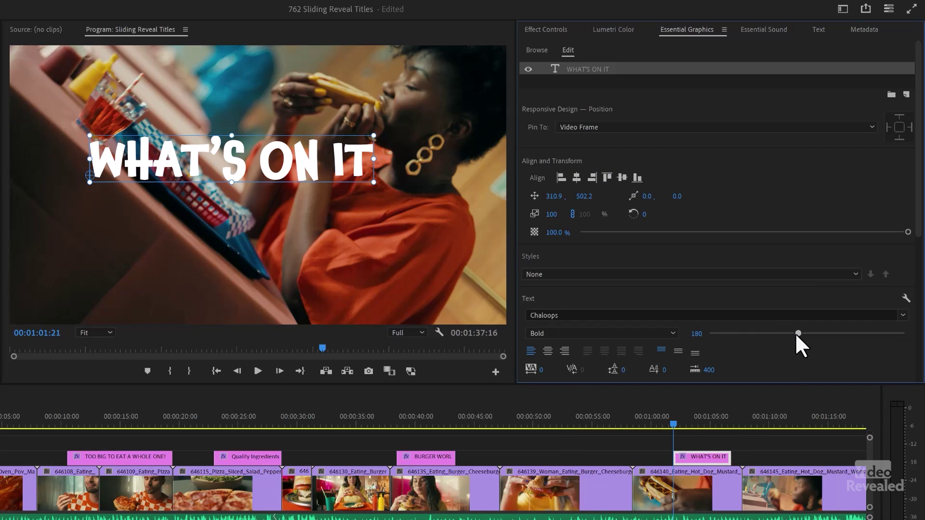
drag(304, 169, 275, 154)
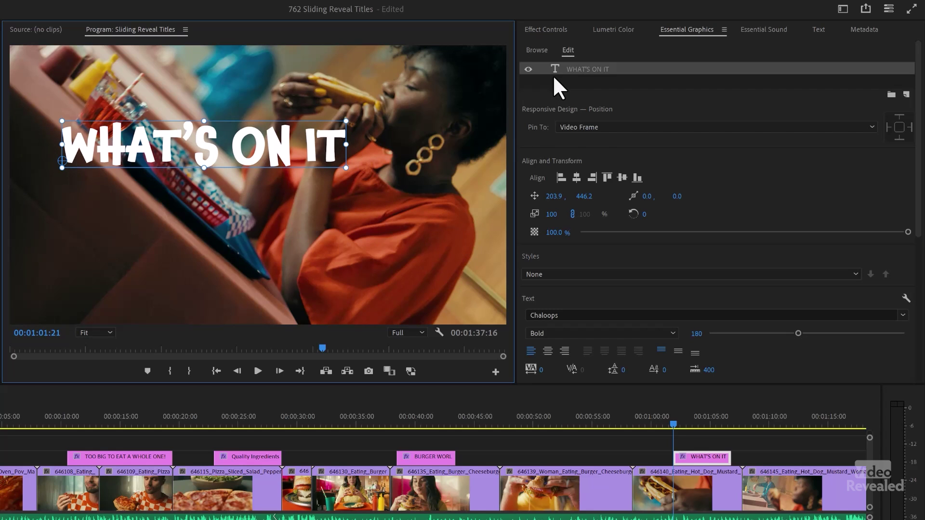
drag(658, 423, 687, 420)
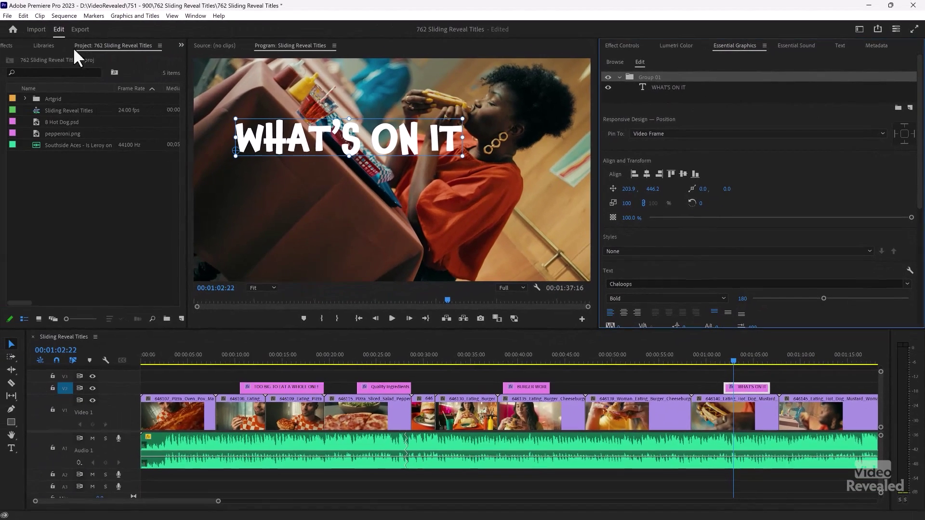
- Add a Crop effect inside the title's Group 01 and pull its left edge to 10.3%
click(9, 46)
click(43, 59)
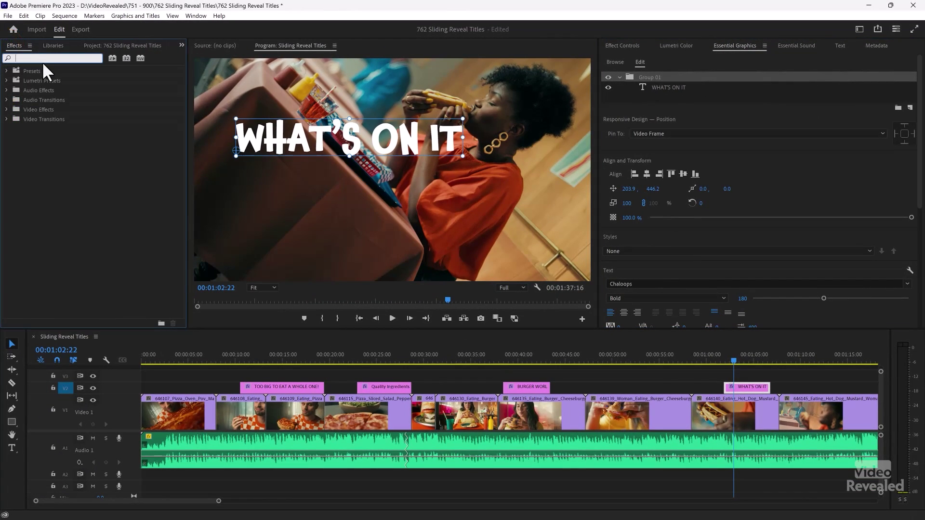
text(CROP)
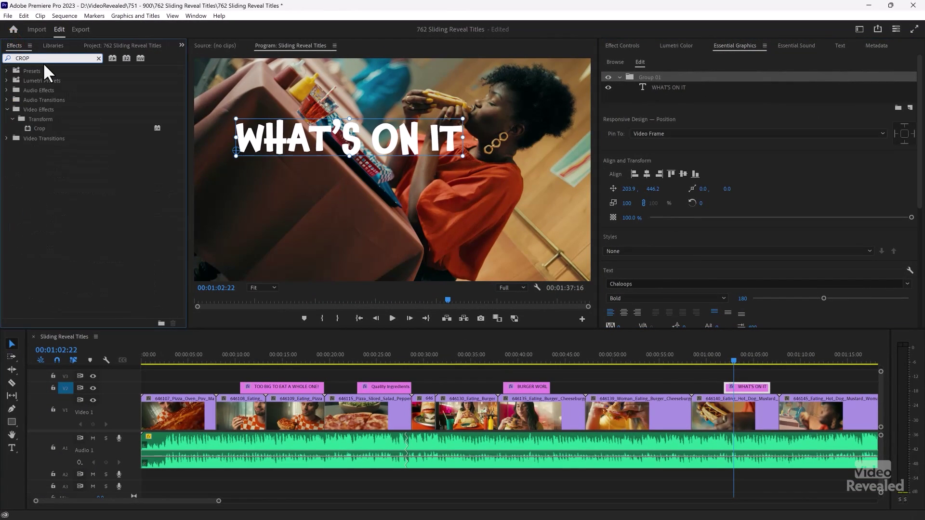
drag(31, 129, 659, 86)
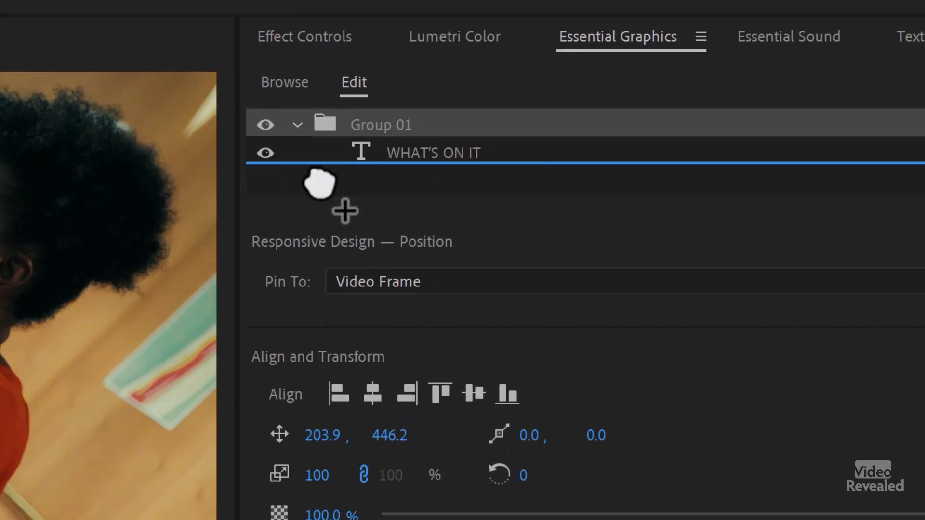
mouse_move(380, 158)
mouse_down()
mouse_move(368, 198)
mouse_move(357, 124)
mouse_move(355, 194)
mouse_move(352, 159)
mouse_move(351, 182)
mouse_move(366, 165)
mouse_move(384, 166)
mouse_move(386, 152)
mouse_up()
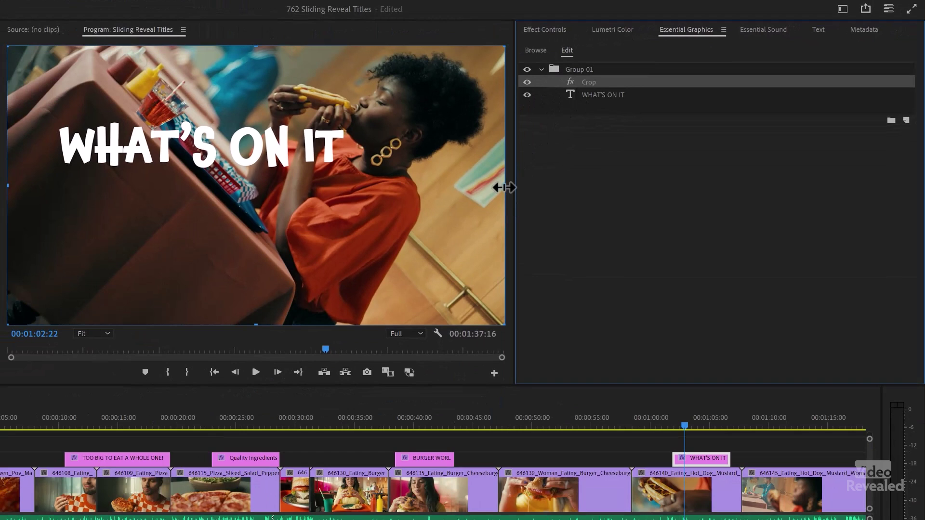
mouse_move(505, 187)
mouse_down()
mouse_move(477, 184)
mouse_move(507, 184)
mouse_up()
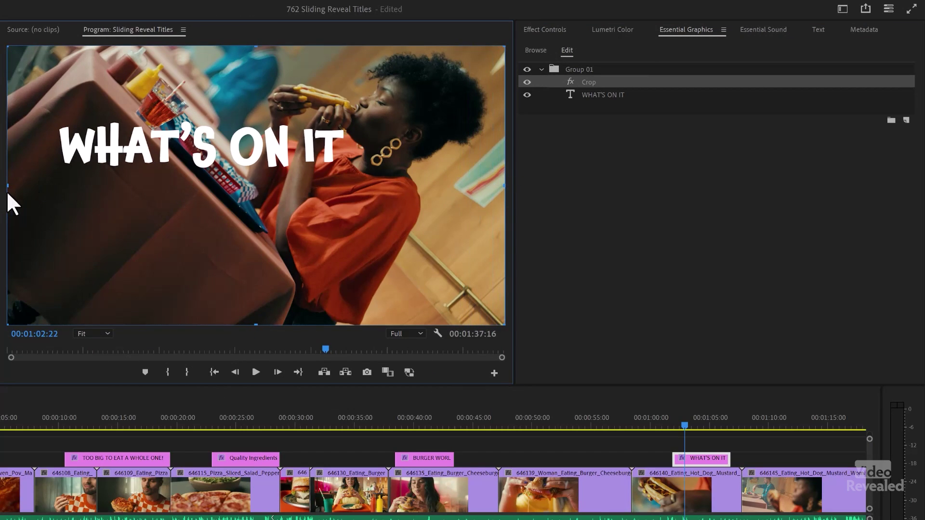
drag(7, 192, 59, 188)
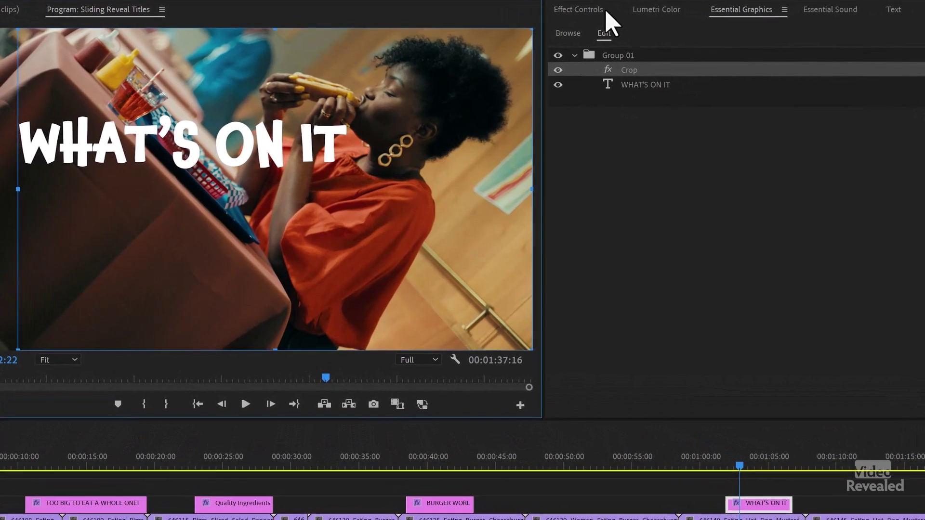
click(559, 29)
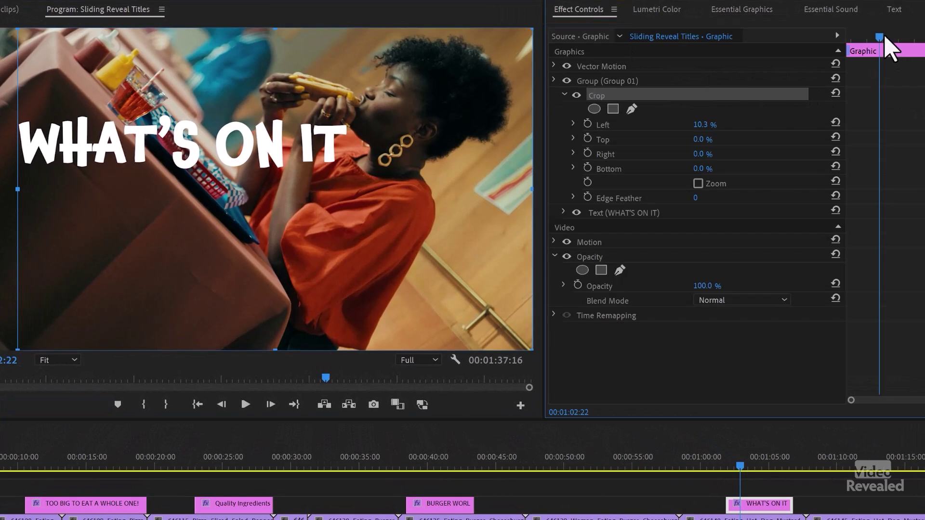
- Keyframe the title's Position so it starts off-screen at x -916.1 and ends at 203.9
drag(885, 37, 828, 46)
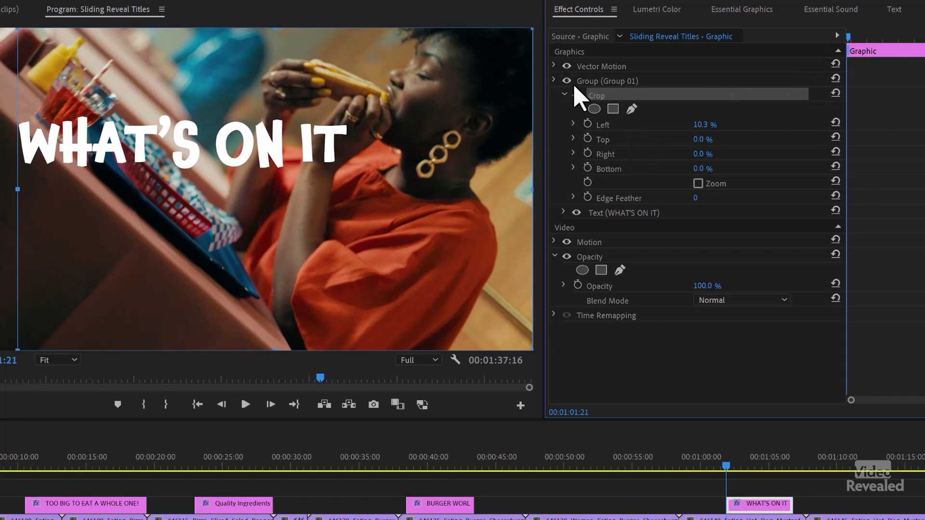
click(564, 95)
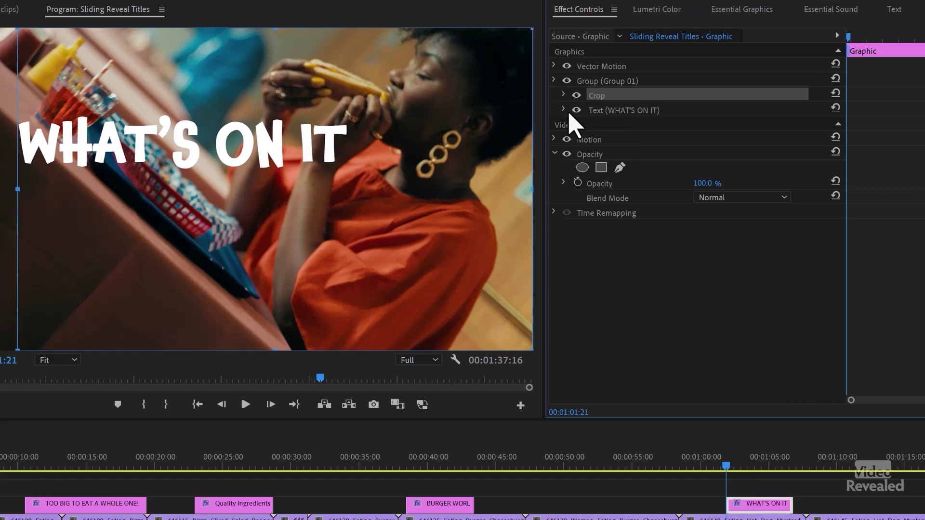
click(565, 110)
click(574, 139)
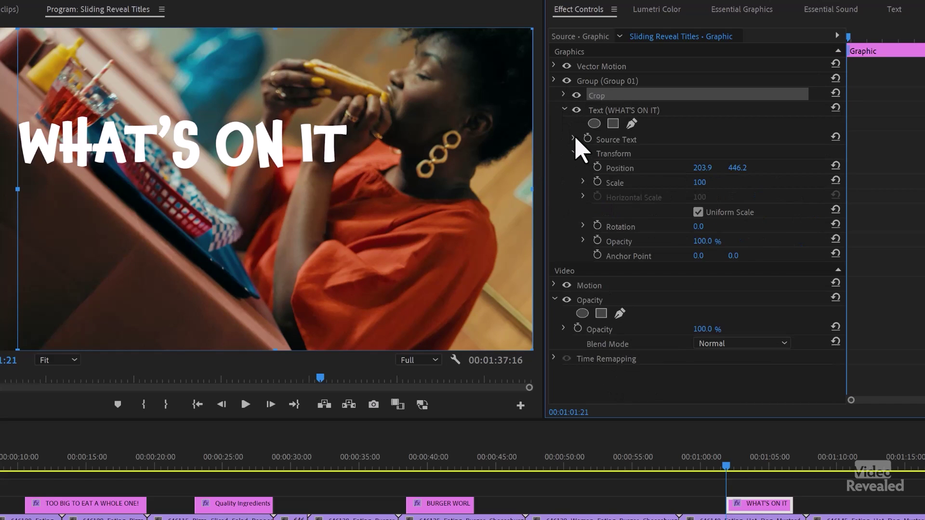
click(650, 111)
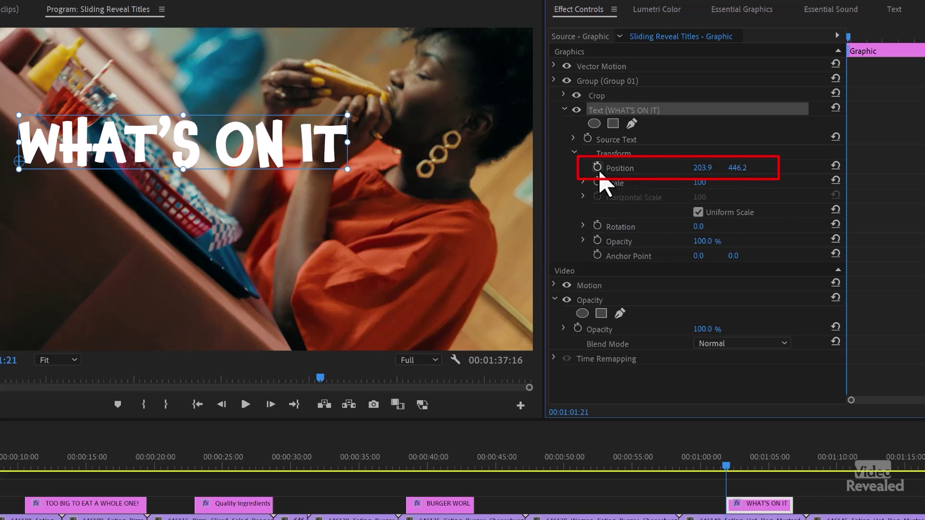
drag(863, 39, 875, 54)
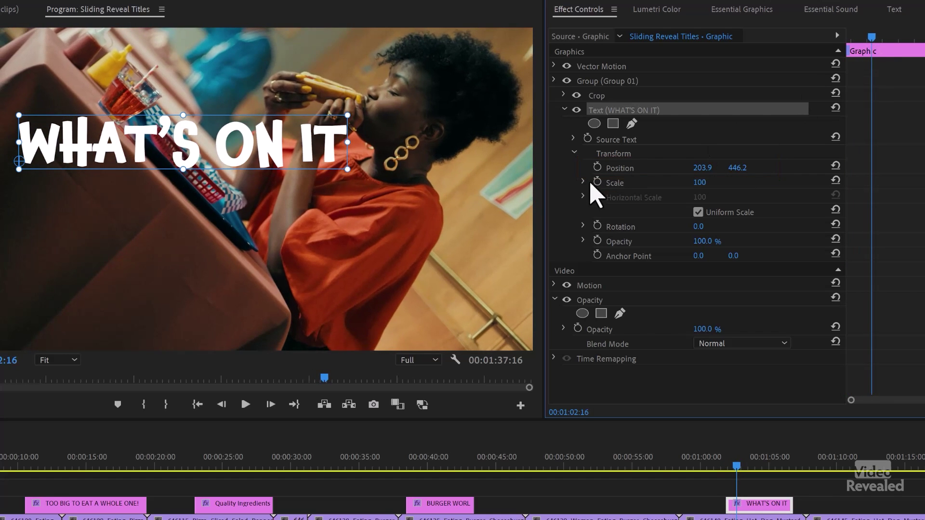
click(597, 167)
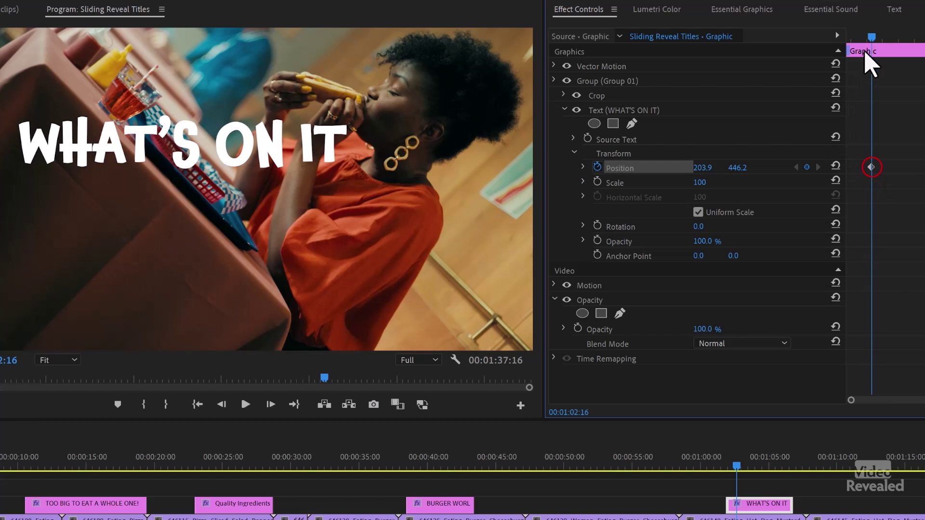
drag(871, 40, 847, 40)
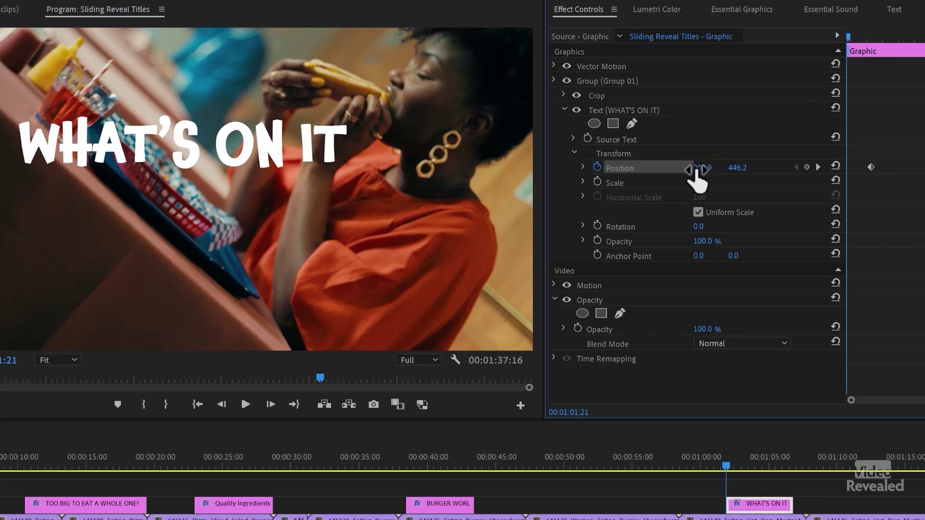
drag(709, 168, 222, 168)
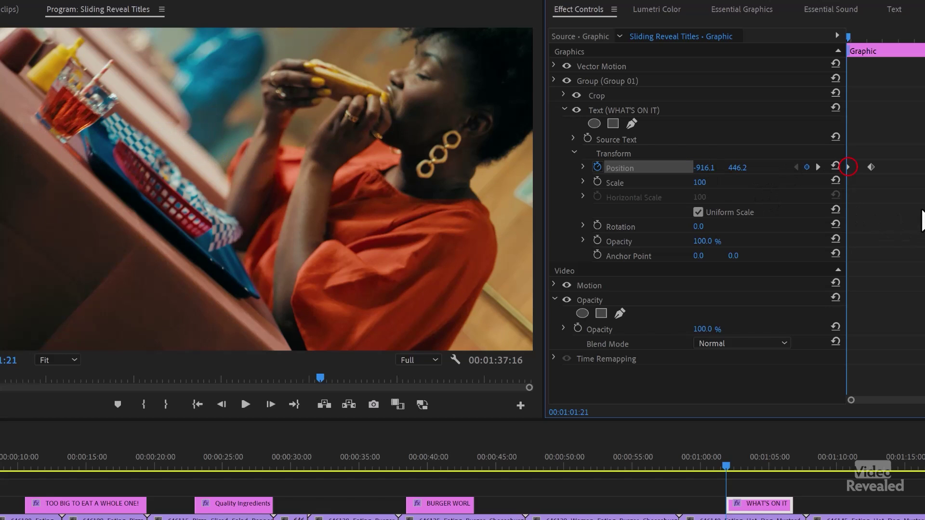
- Play back the 'WHAT'S ON IT' slide-in to check the motion
key(space)
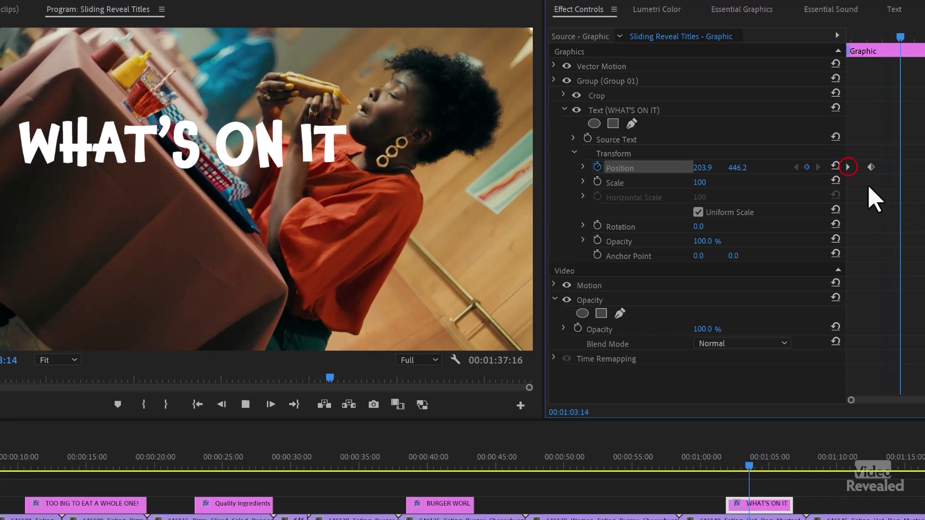
drag(878, 43, 797, 124)
key(space)
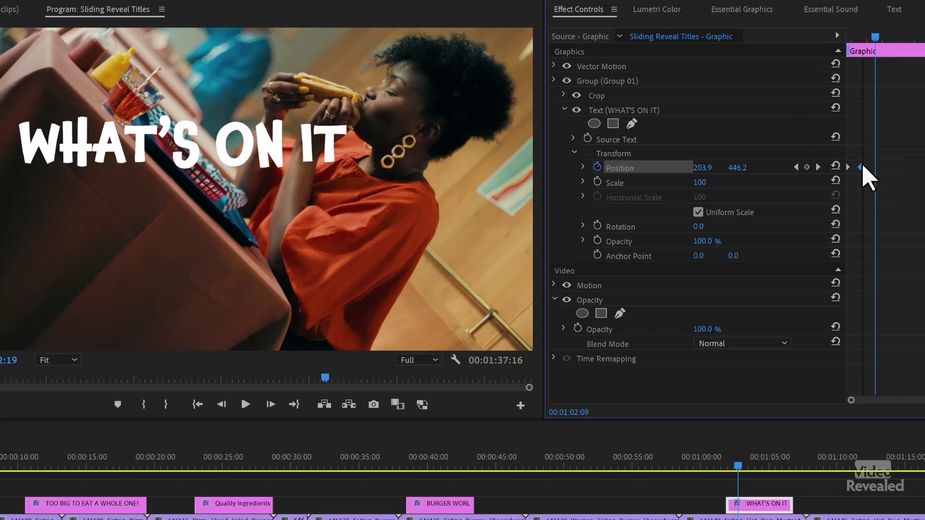
drag(867, 41, 803, 73)
key(space)
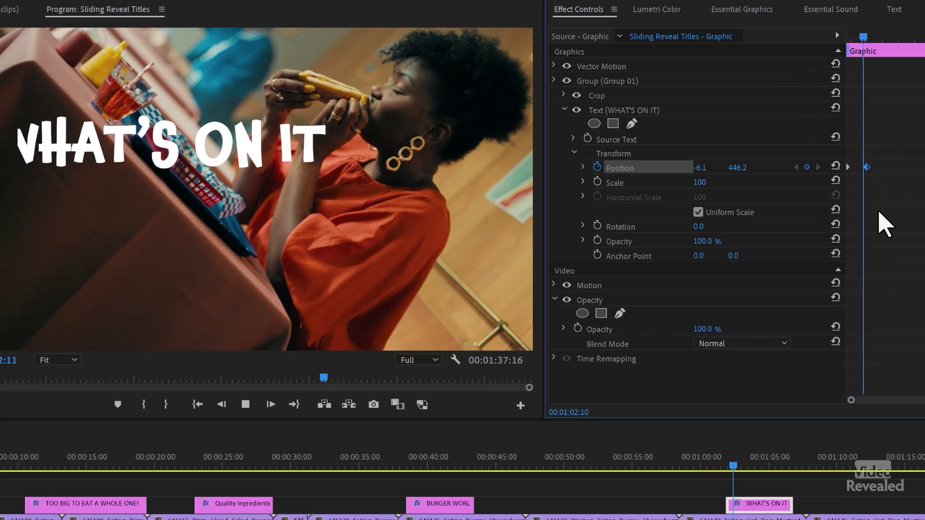
key(space)
right_click(870, 169)
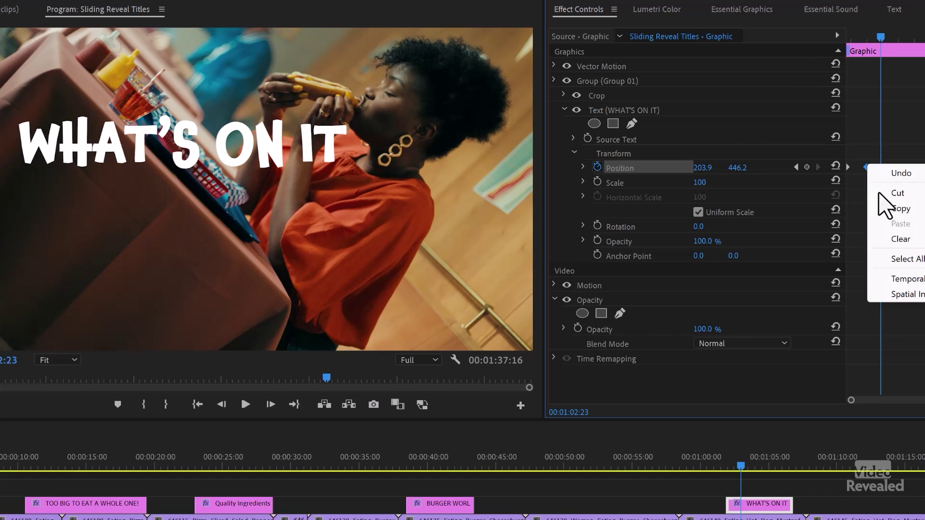
- Apply Ease In and Ease Out temporal interpolation to the Position keyframe
mouse_move(924, 287)
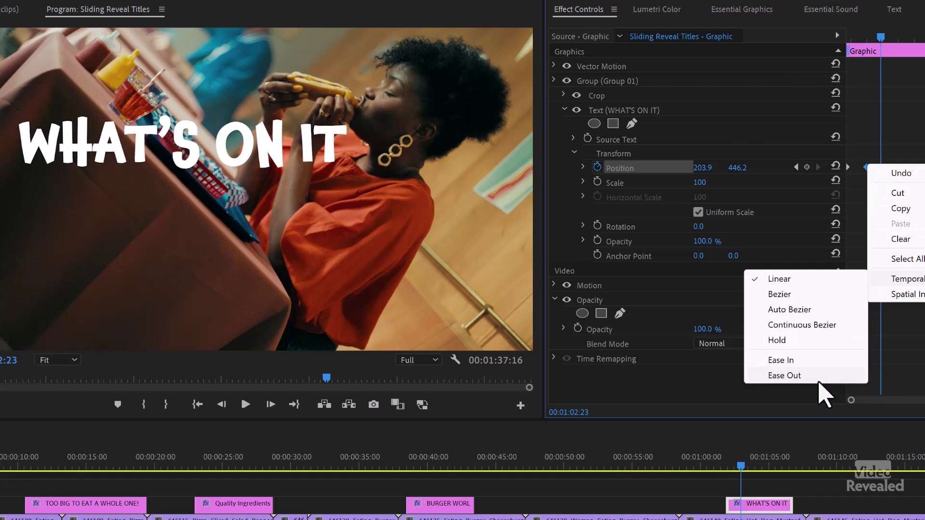
click(817, 365)
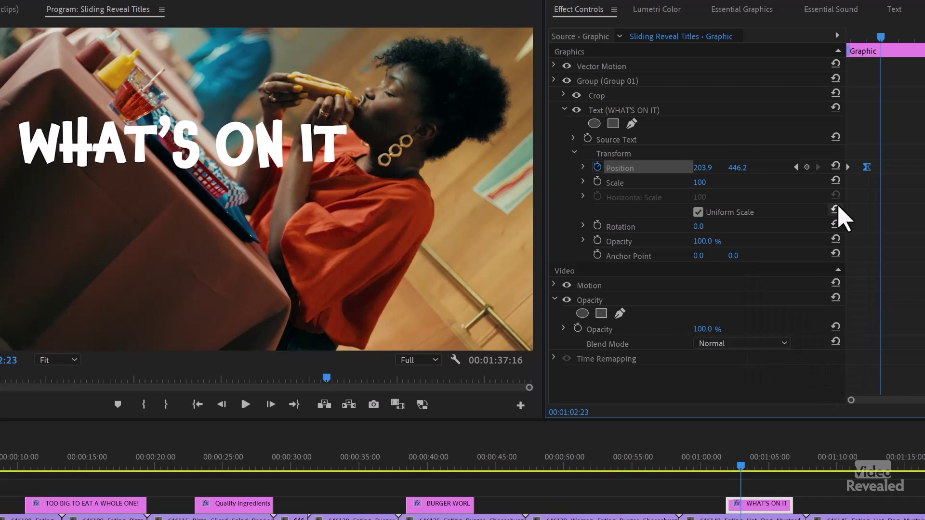
right_click(849, 168)
mouse_move(887, 282)
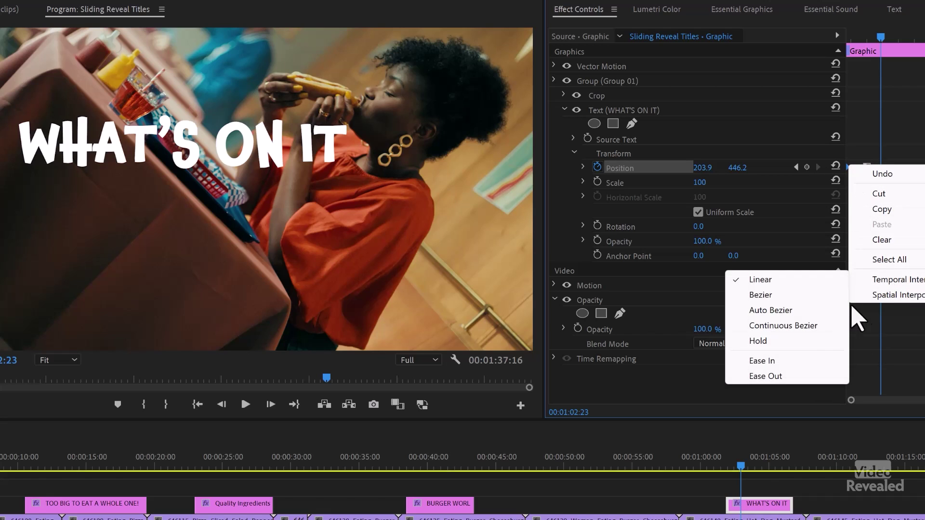
click(793, 377)
- Preview the eased 'WHAT'S ON IT' slide-in
drag(892, 35, 802, 58)
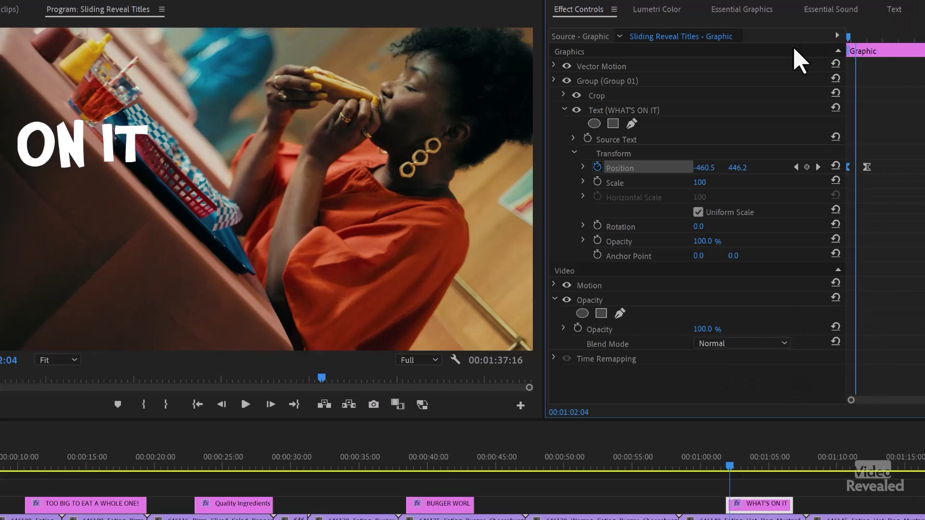
key(space)
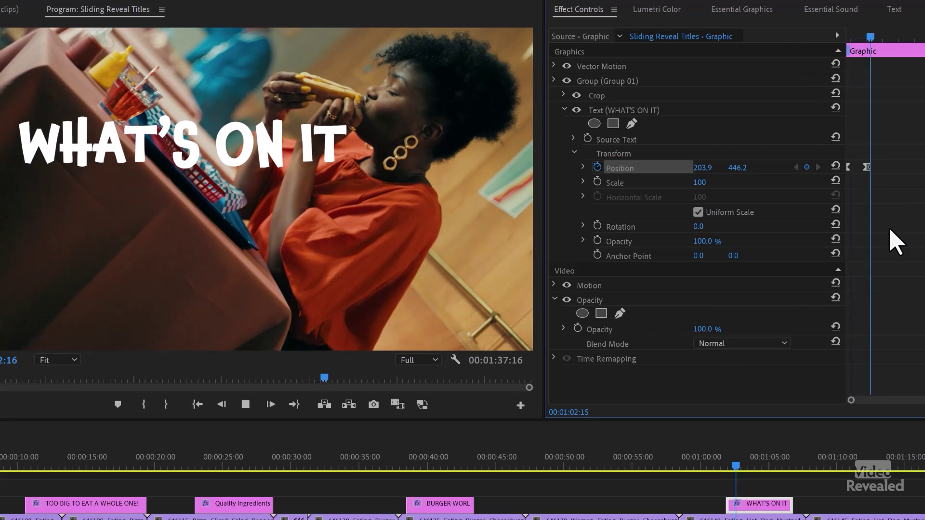
drag(884, 37, 809, 57)
key(space)
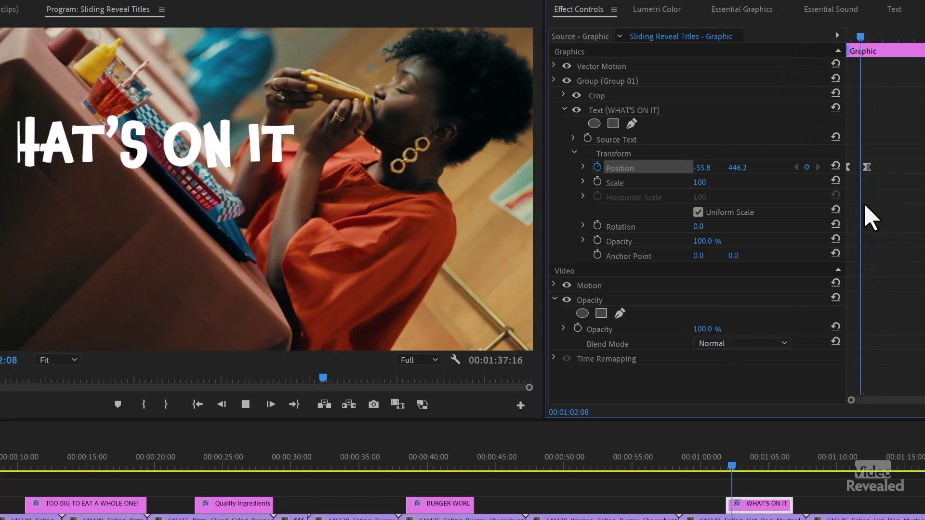
key(space)
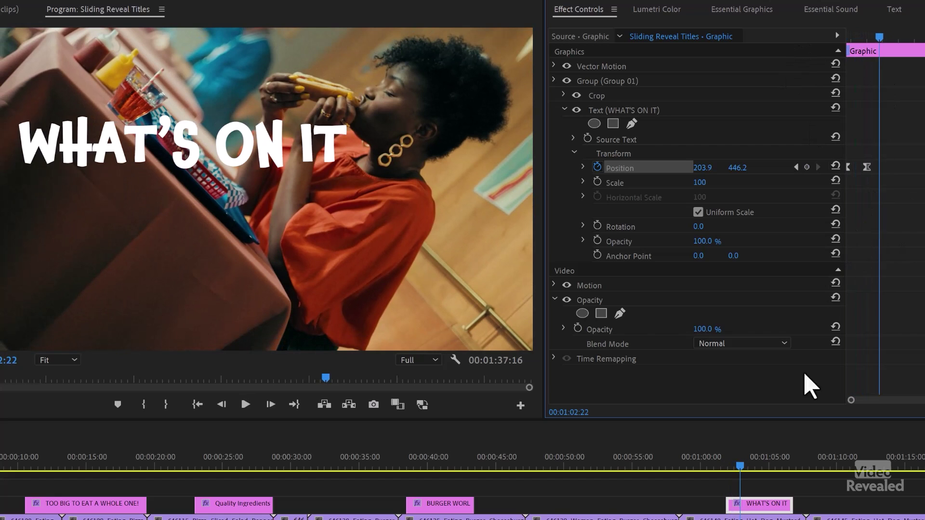
click(755, 16)
- Collapse Group 01 and type 'mustard or ketchup' as a new text layer under the title
click(574, 55)
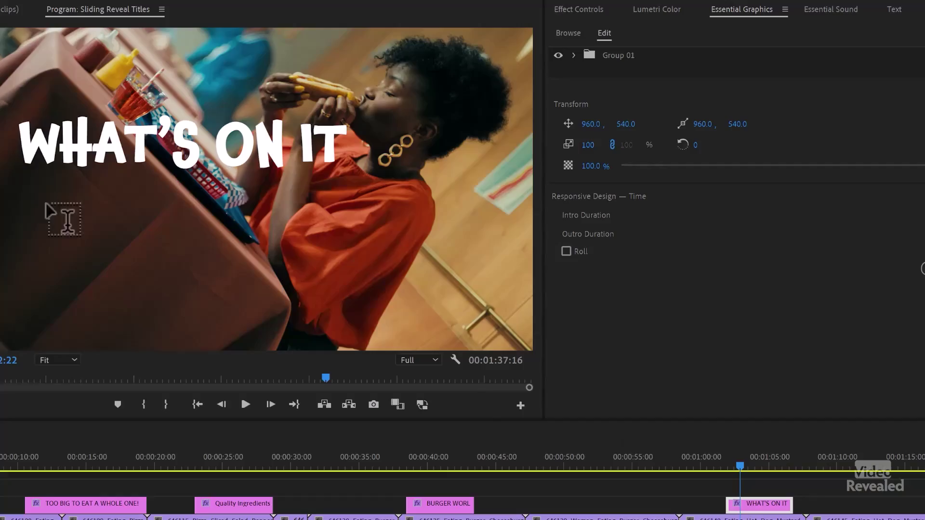
click(36, 208)
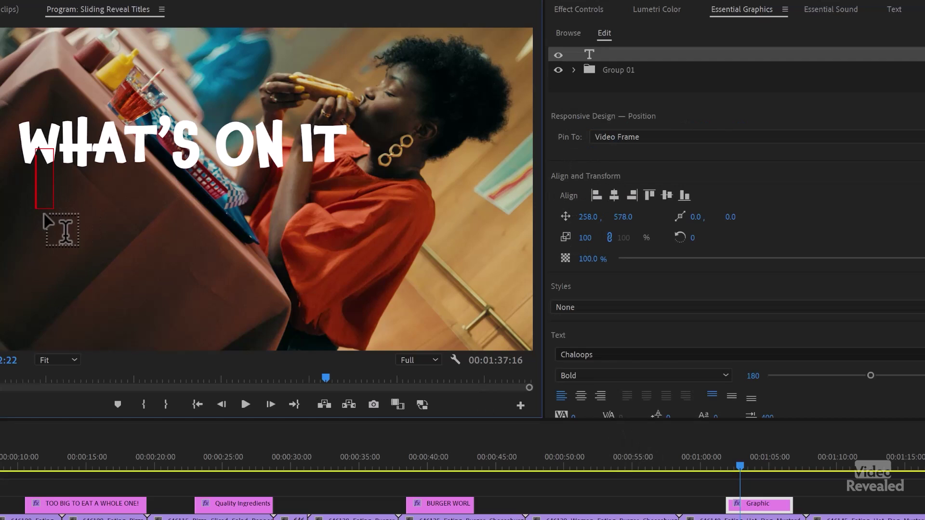
text(mustar)
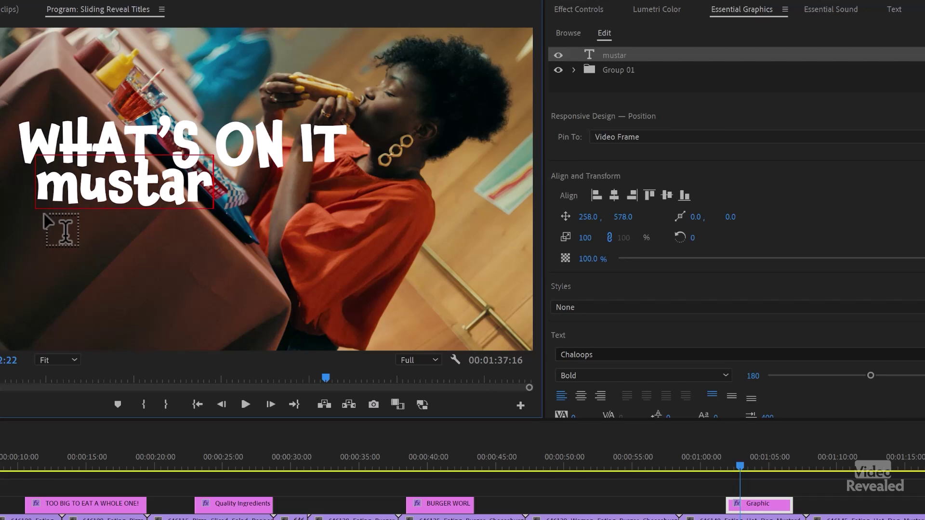
text(d or ke)
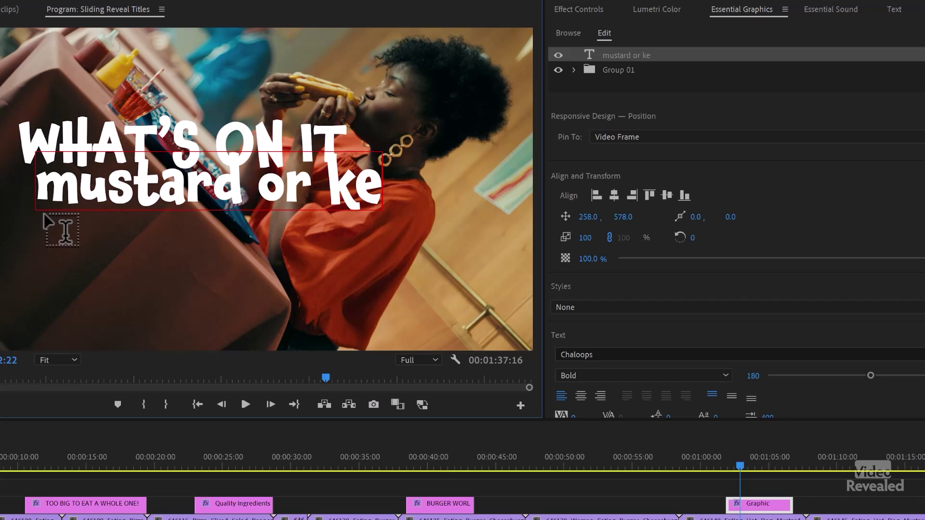
text(tchup)
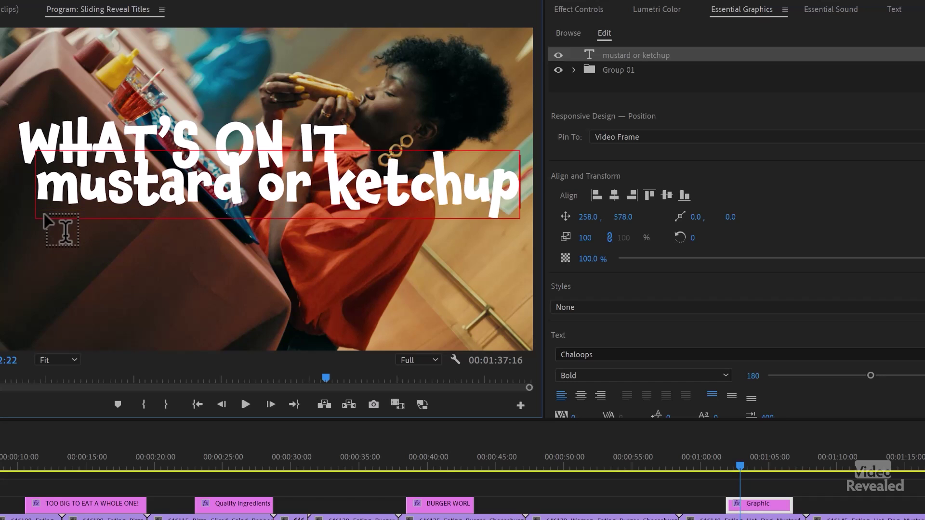
key(Escape)
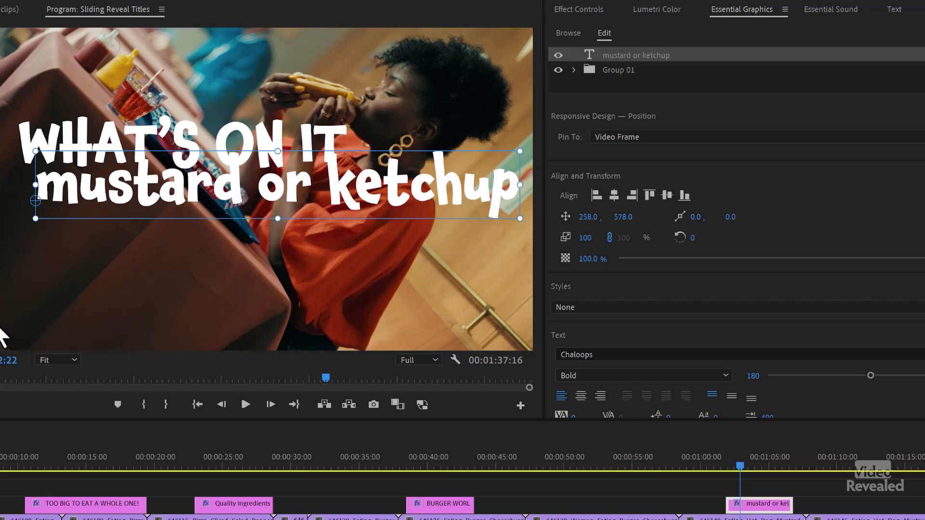
- Make the subtitle Chaloops Regular at size 104, placed just beneath 'WHAT'S ON IT'
drag(266, 203, 272, 240)
click(624, 376)
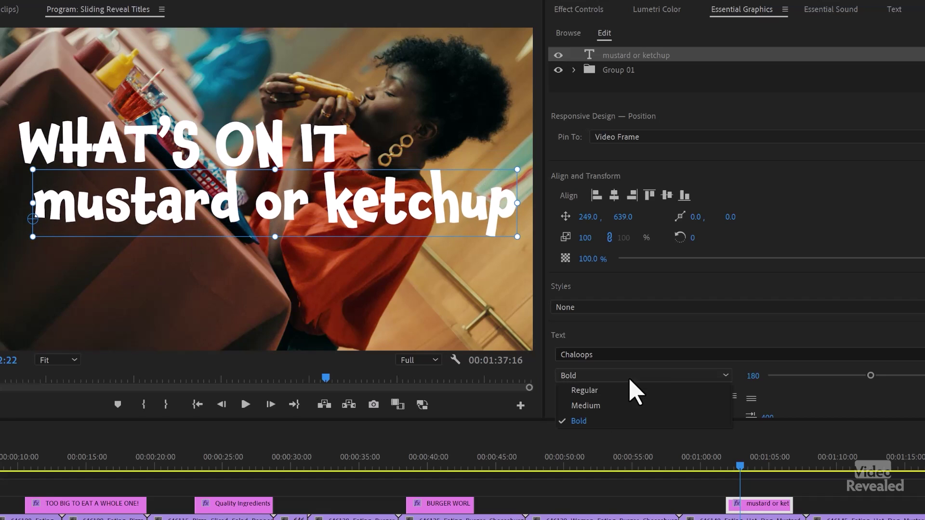
click(628, 388)
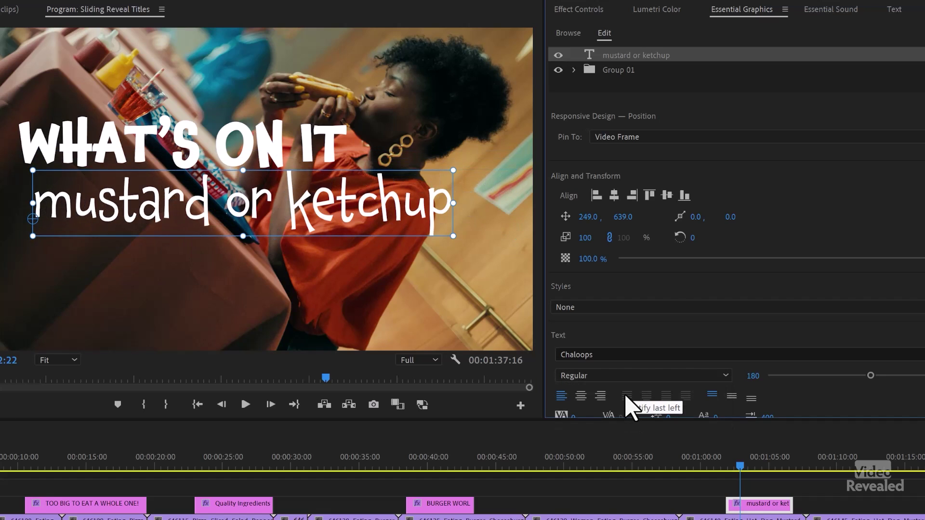
drag(870, 376, 823, 382)
drag(234, 219, 254, 205)
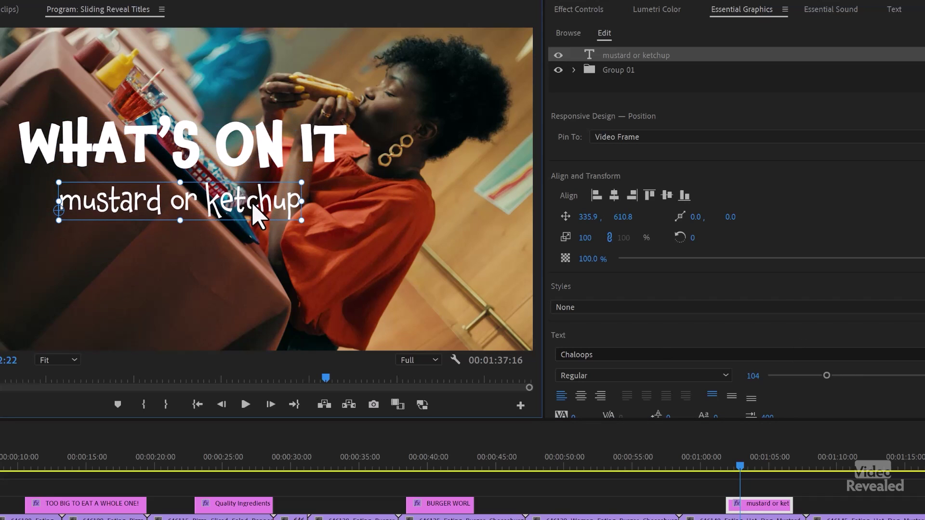
click(282, 147)
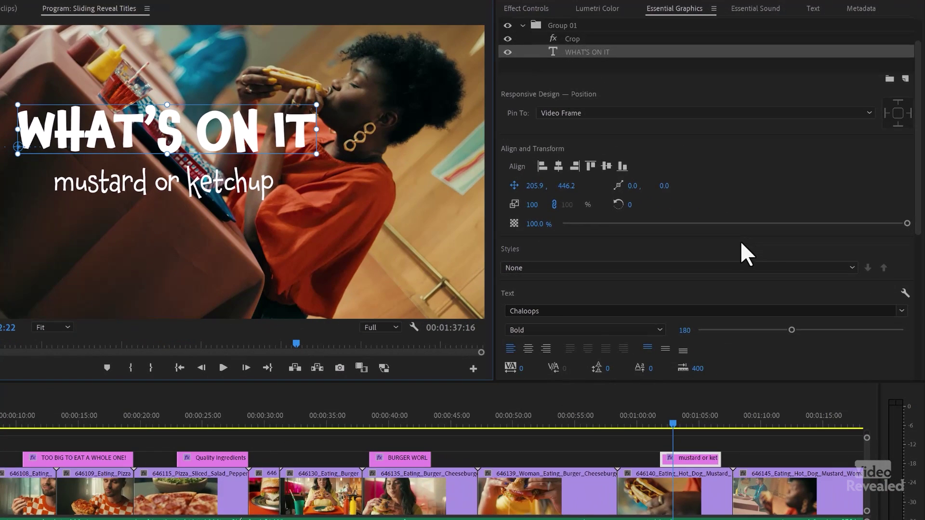
- Turn on a 100% opaque title background with size 52.6 and corner roundness 99
scroll(744, 252, down, 3)
scroll(795, 328, down, 5)
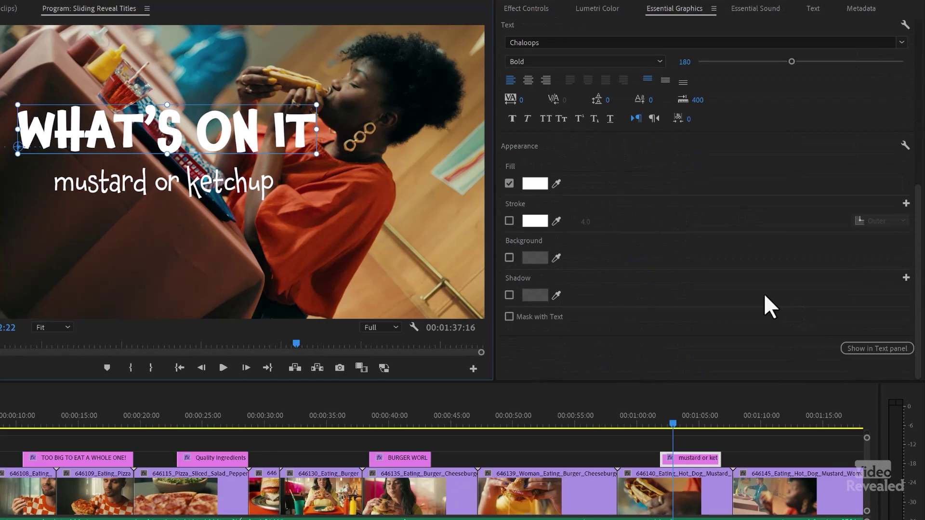
click(509, 258)
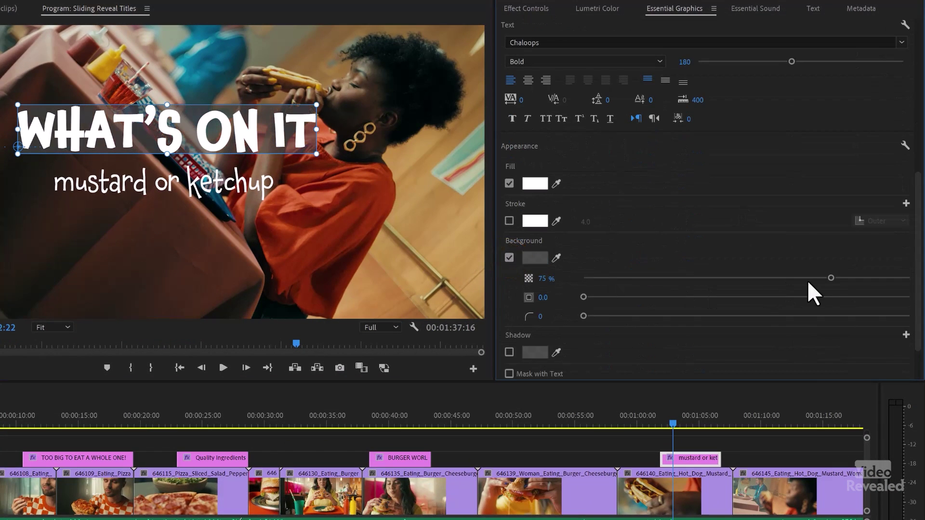
drag(877, 279, 915, 279)
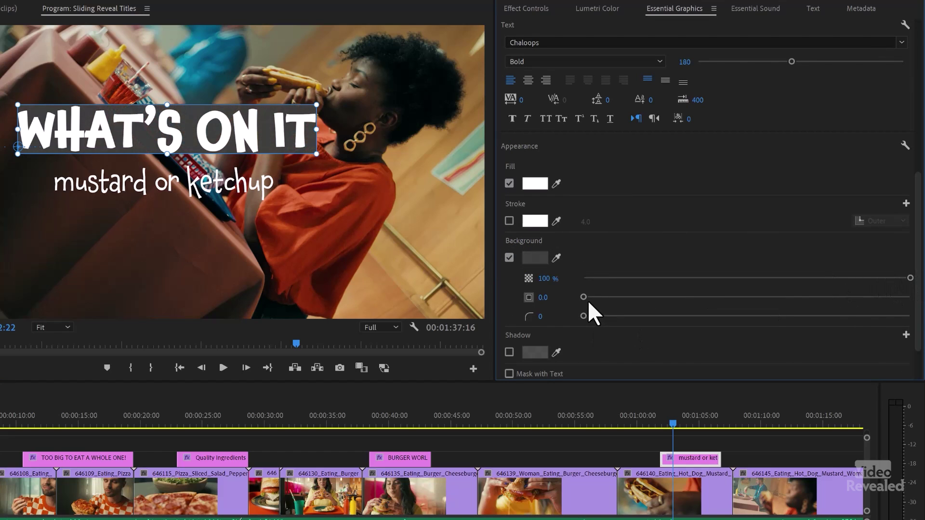
drag(585, 297, 631, 297)
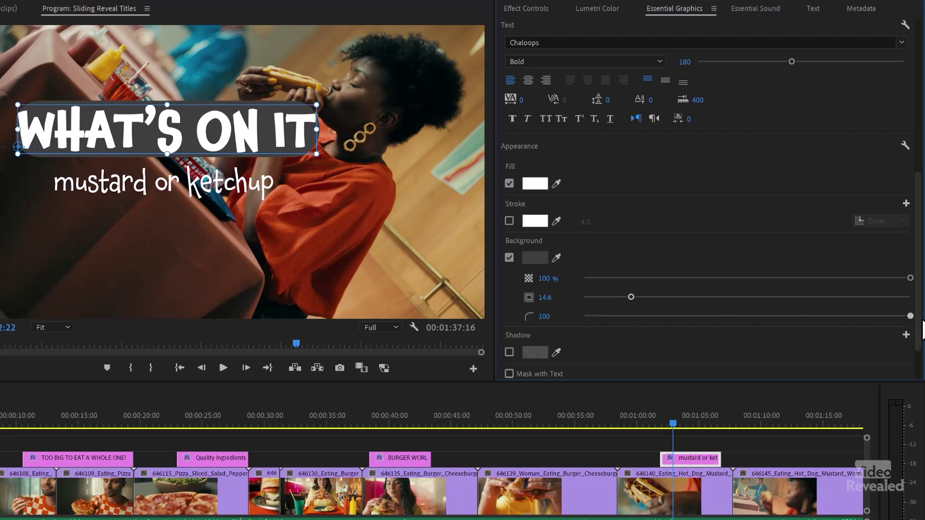
drag(631, 296, 726, 292)
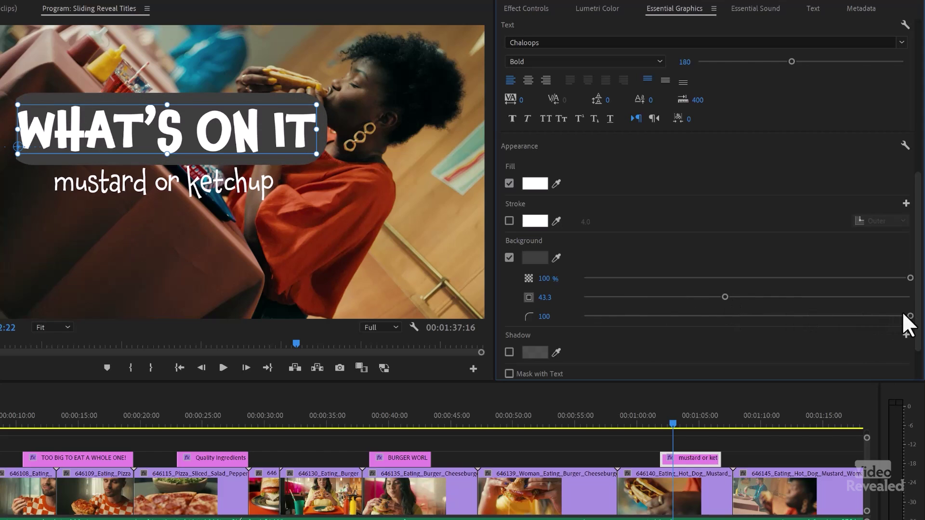
drag(904, 316, 841, 316)
mouse_move(741, 298)
mouse_down()
mouse_move(778, 296)
mouse_move(757, 296)
mouse_up()
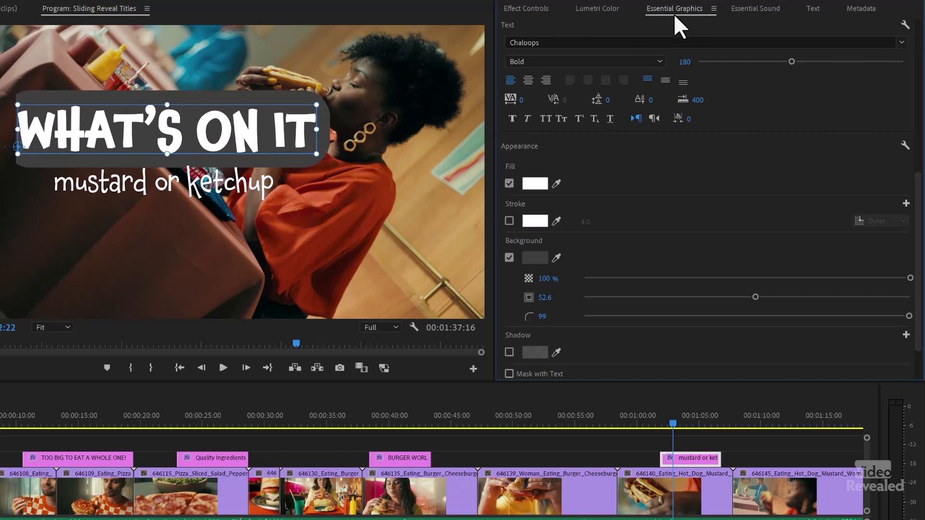
- Extend Group 01's crop left edge outward so the title's rounded background shows fully
scroll(614, 129, up, 6)
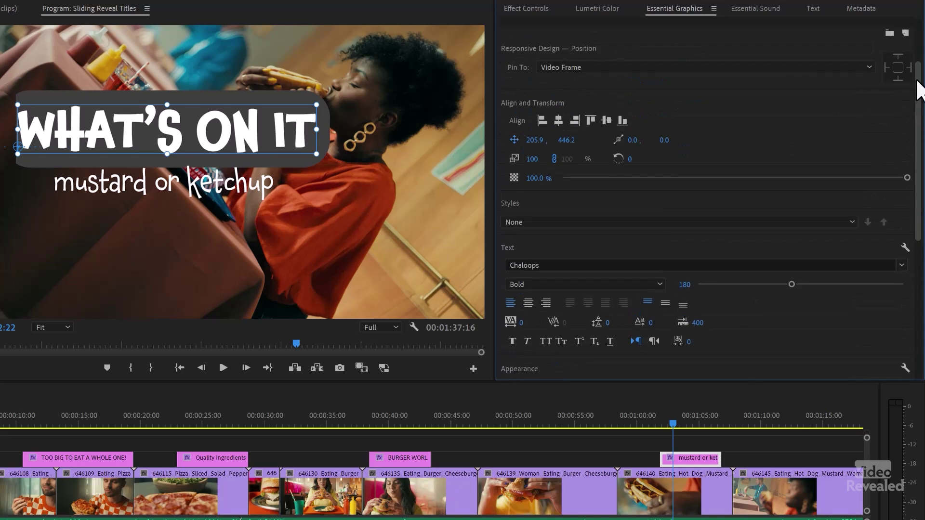
click(581, 77)
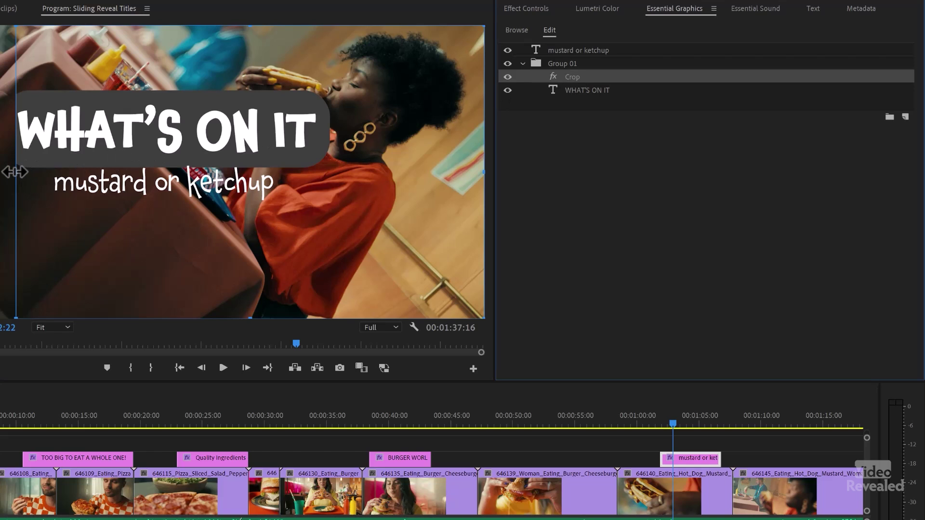
drag(19, 172, 2, 181)
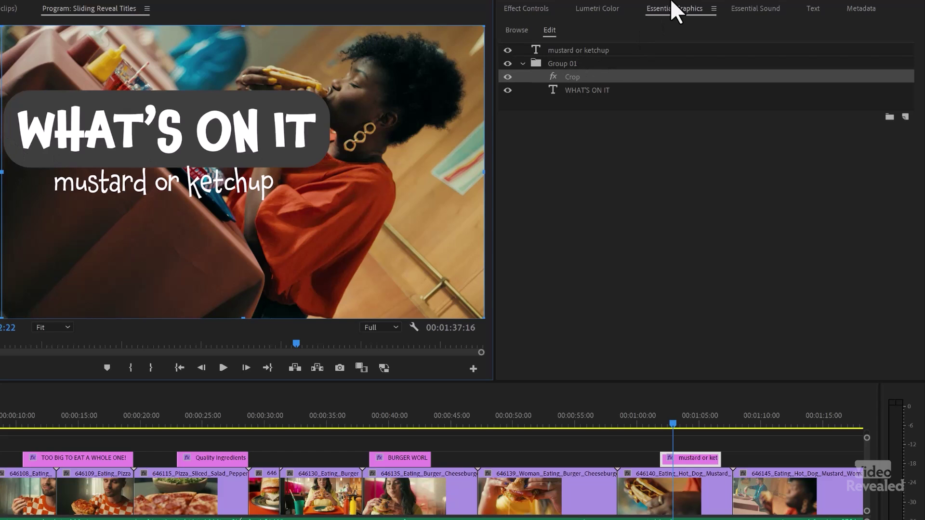
click(584, 91)
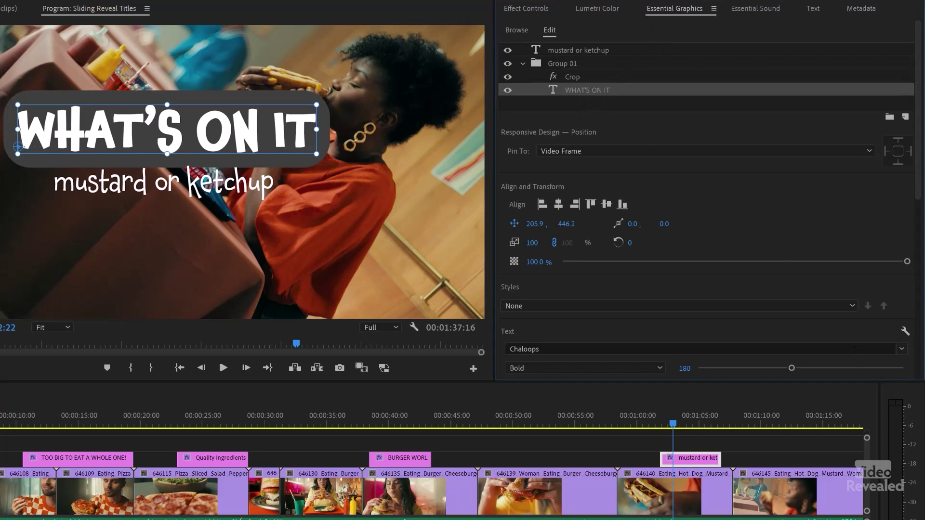
- Sample a brown background colour from the video and set the title fill to yellow FFC000
mouse_move(919, 202)
mouse_down()
mouse_move(903, 259)
mouse_move(900, 345)
mouse_up()
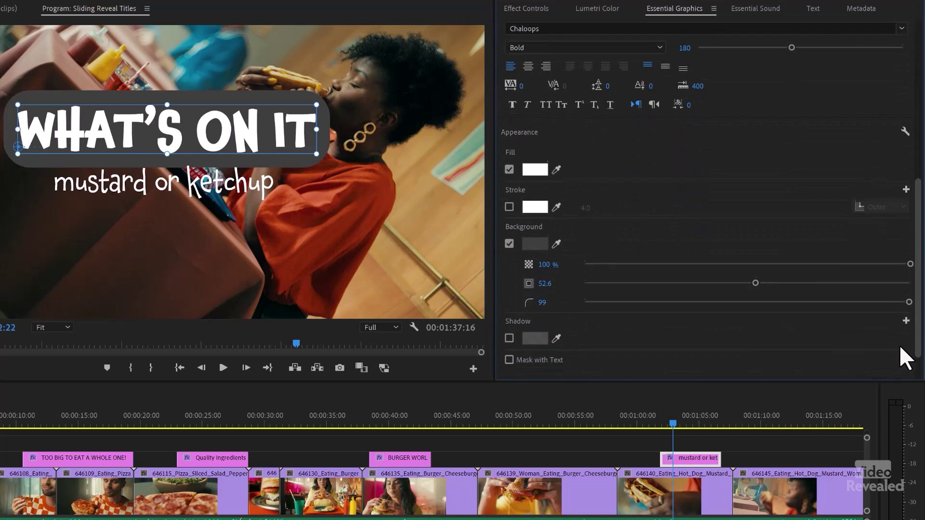
click(557, 241)
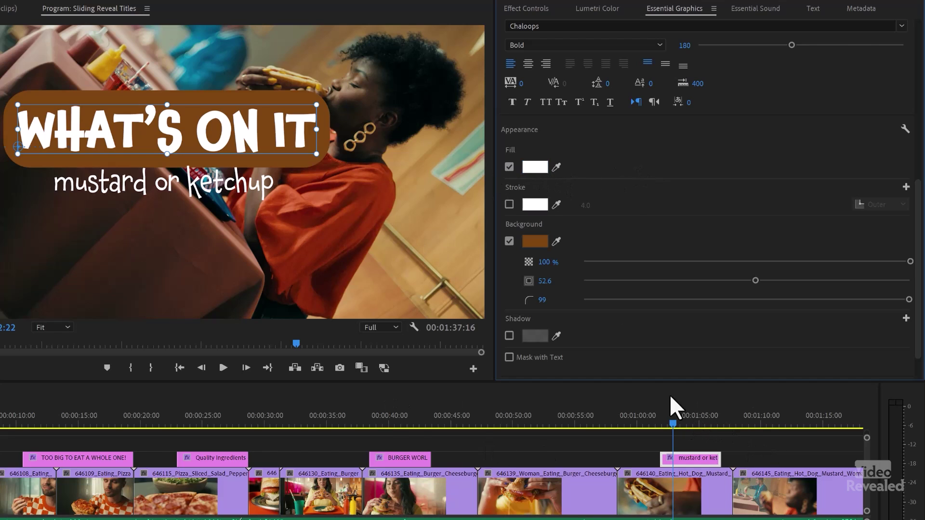
click(535, 166)
mouse_move(320, 310)
mouse_down()
mouse_move(330, 405)
mouse_move(345, 292)
mouse_up()
drag(340, 250, 340, 241)
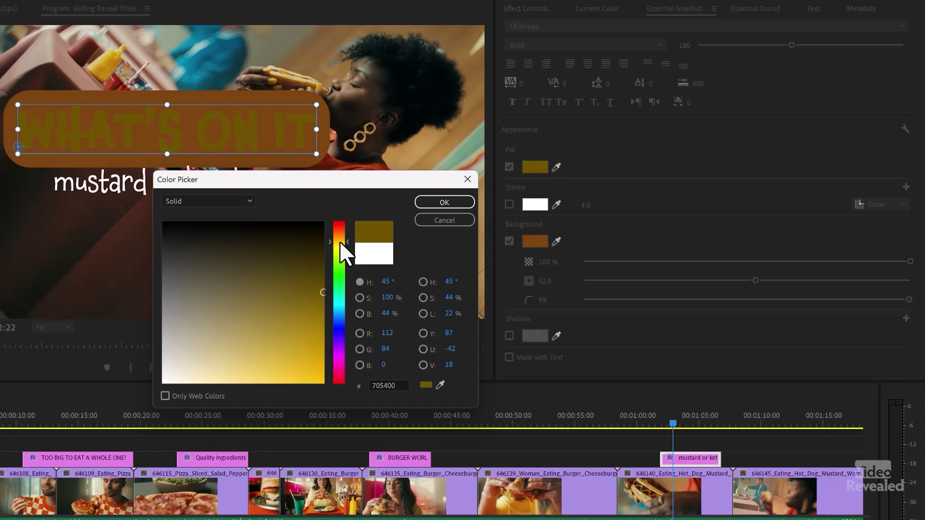
mouse_move(320, 308)
mouse_down()
mouse_move(314, 352)
mouse_move(327, 405)
mouse_up()
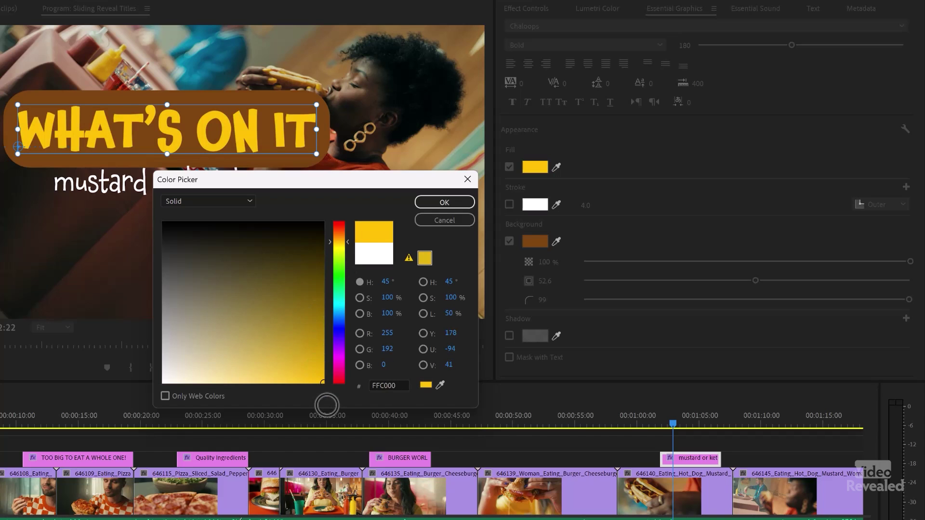
click(444, 204)
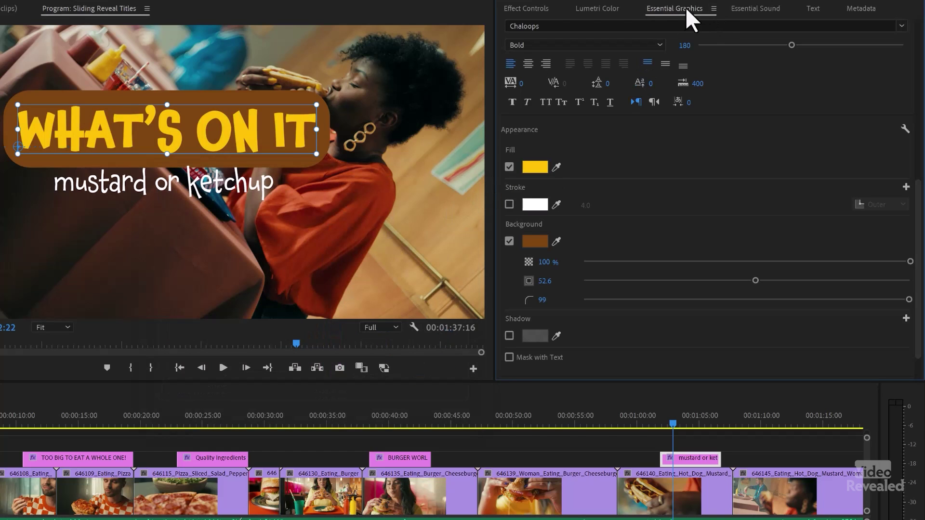
- Collapse Group 01 and put the mustard or ketchup text layer into a new group
drag(919, 222, 919, 62)
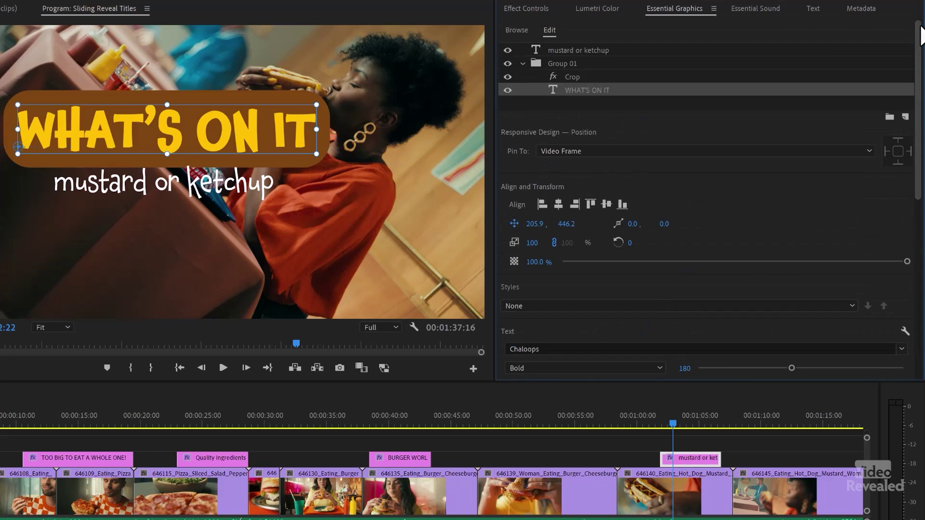
click(521, 63)
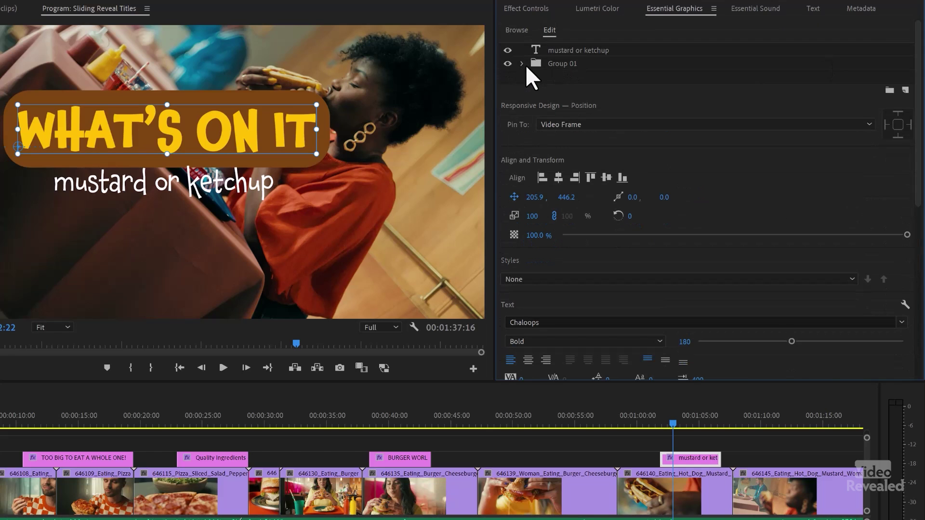
click(538, 50)
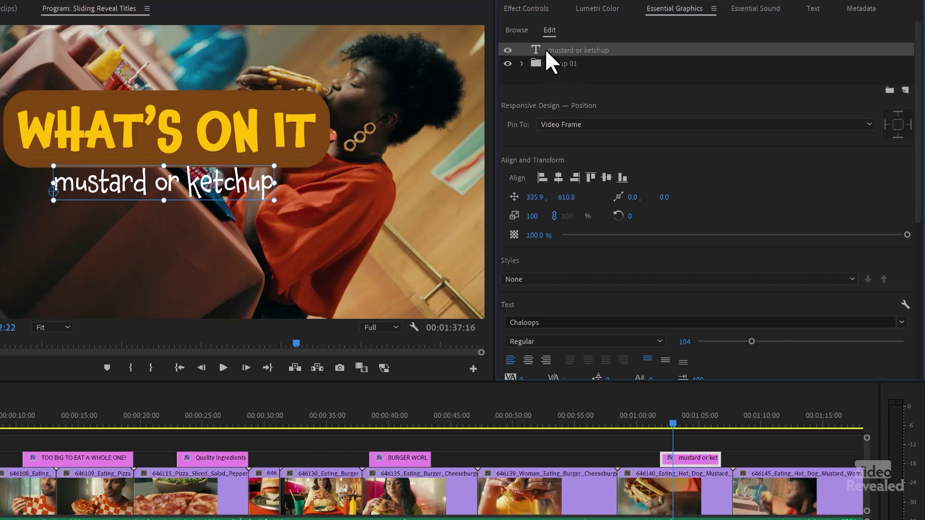
click(888, 89)
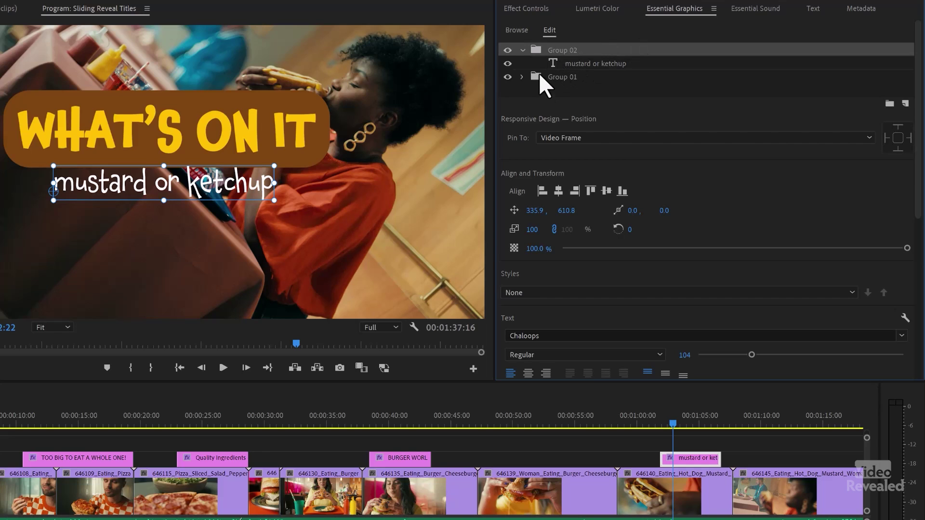
- Add a Crop to Group 02 and lower its top edge to the title box's bottom
click(547, 60)
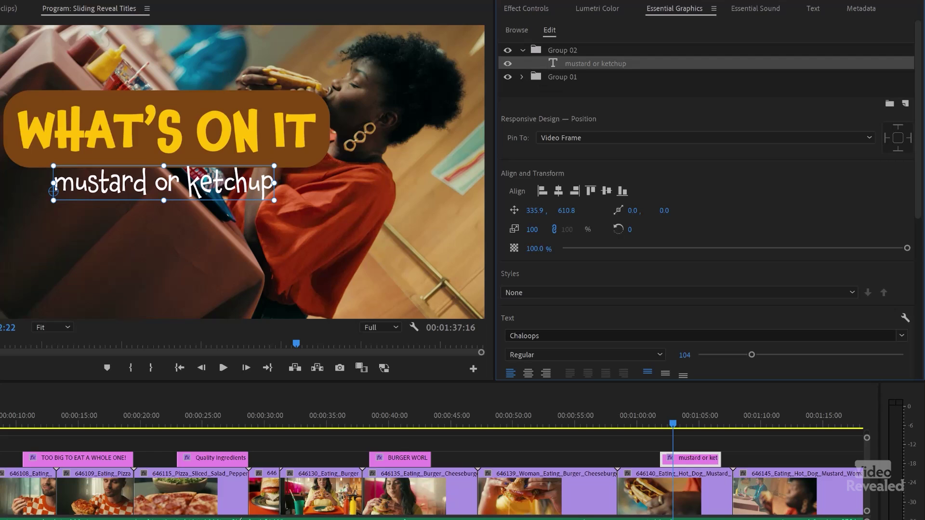
drag(576, 63, 581, 60)
click(576, 64)
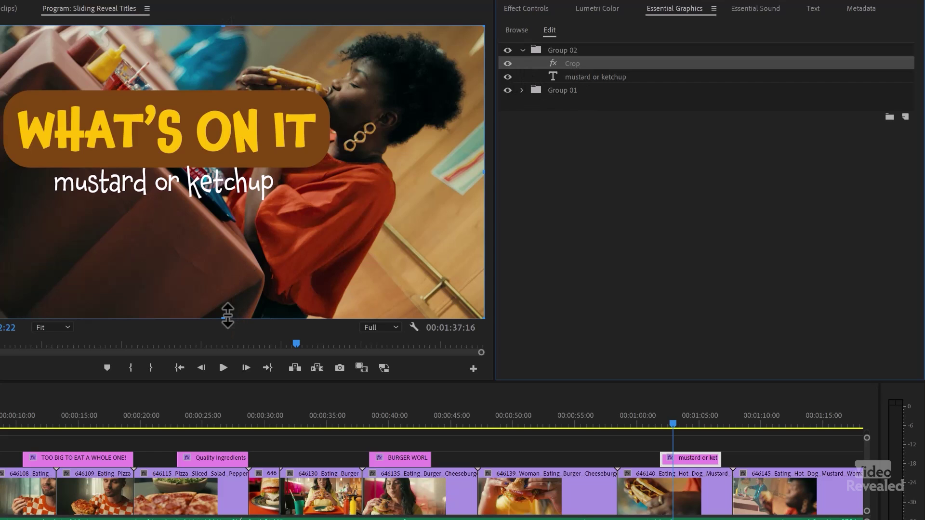
drag(219, 25, 218, 164)
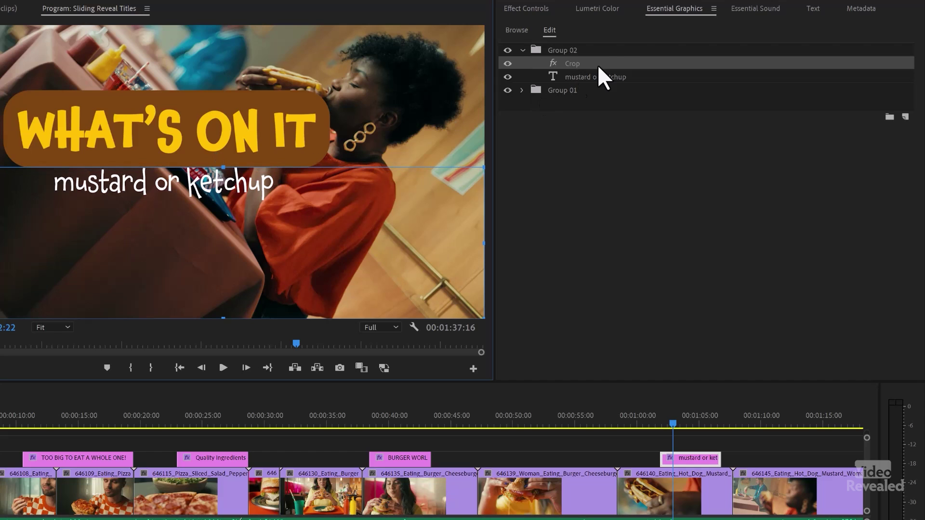
- In Effect Controls, collapse the other sections and expand the mustard or ketchup text's Transform settings
click(530, 8)
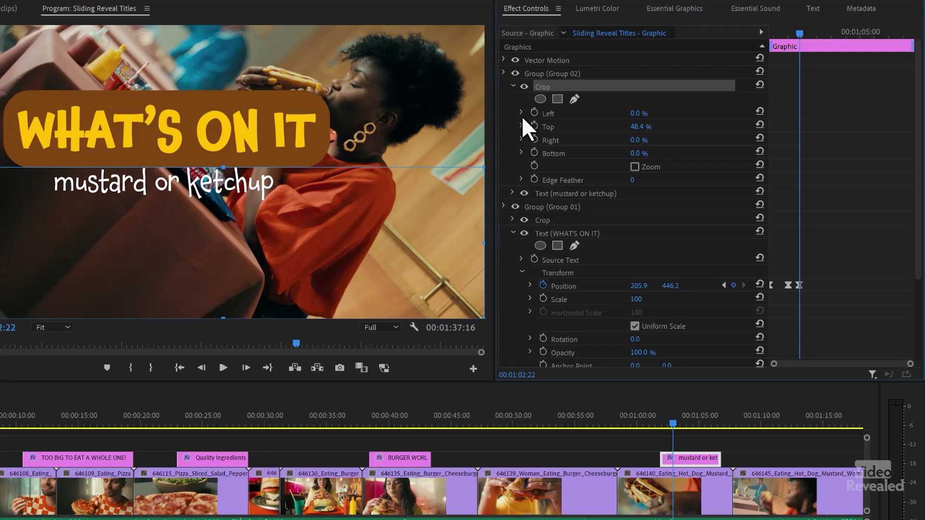
click(513, 86)
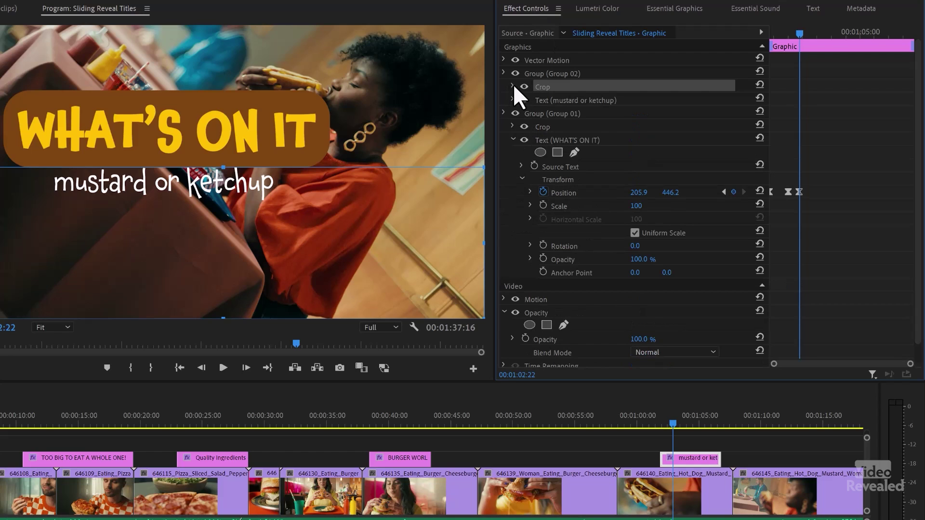
click(513, 139)
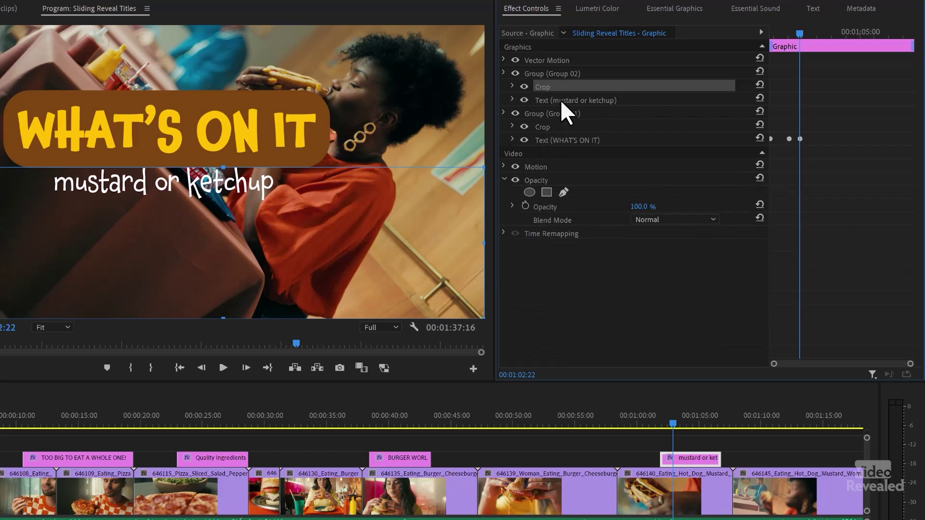
click(585, 100)
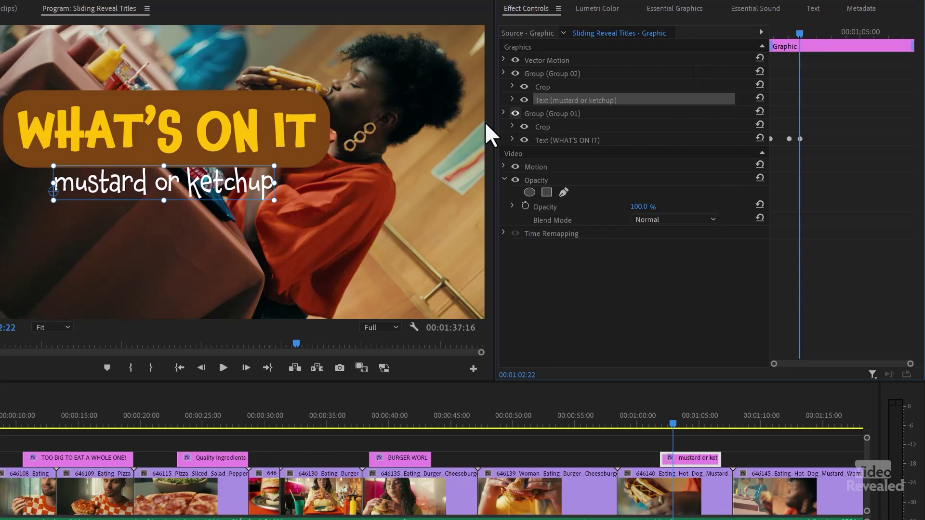
click(513, 100)
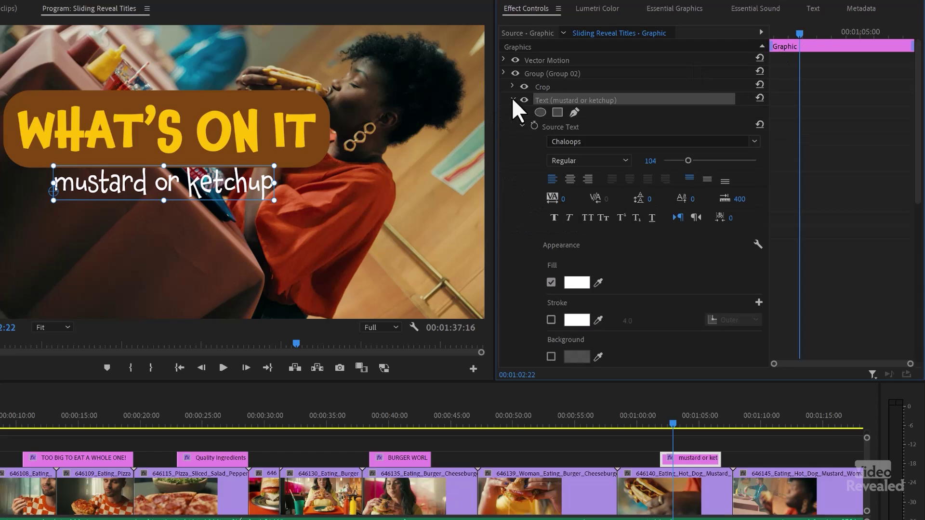
click(521, 126)
click(567, 153)
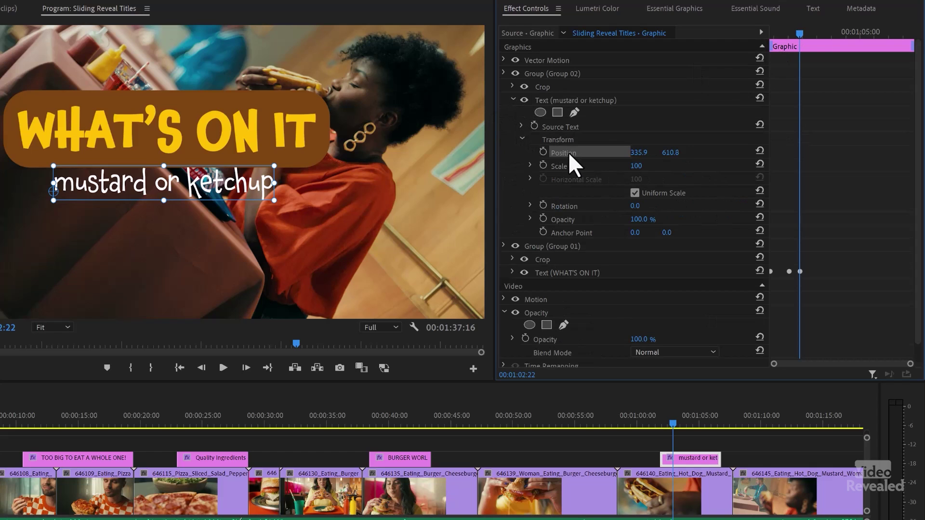
- Preview the title animation and set a subtitle Position keyframe at 335.9, 610.8
drag(798, 30, 799, 50)
key(space)
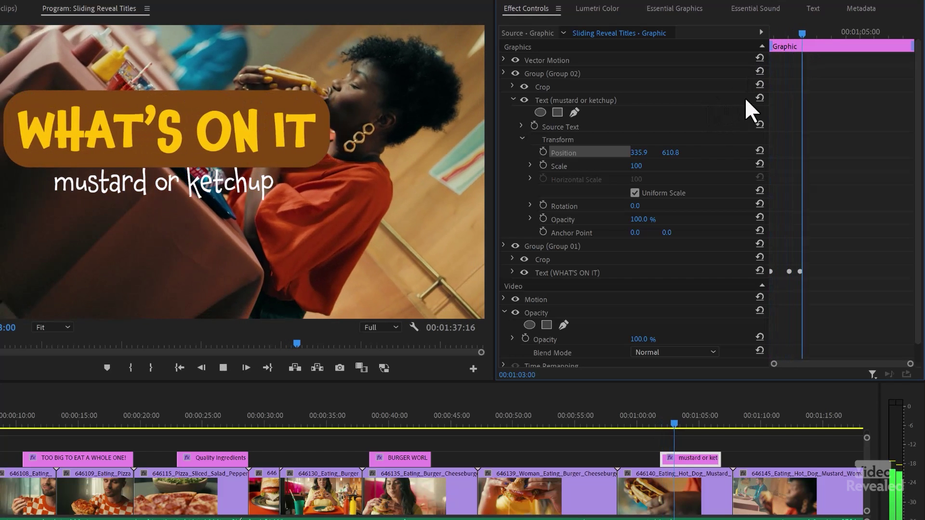
drag(796, 42, 816, 42)
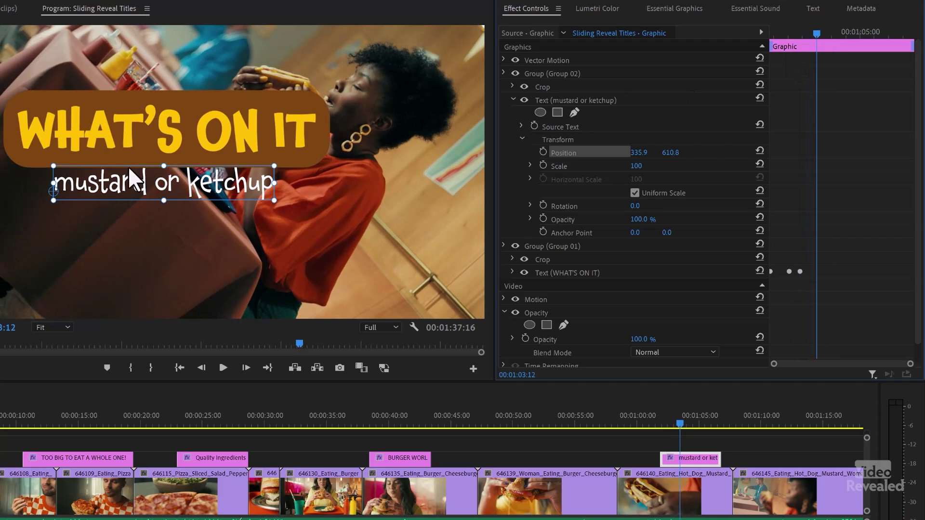
click(543, 152)
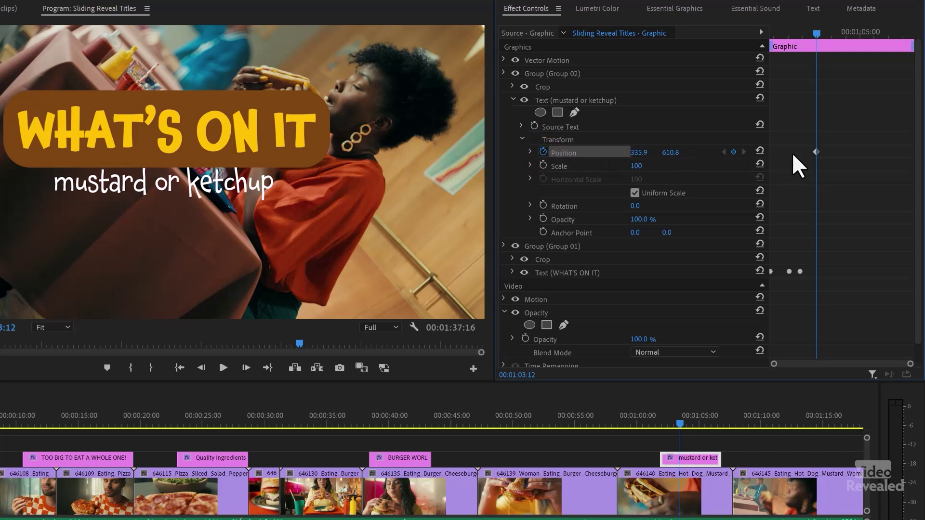
- Add an earlier Position keyframe raising the subtitle to y 539.8, then preview the slide
drag(814, 40, 802, 43)
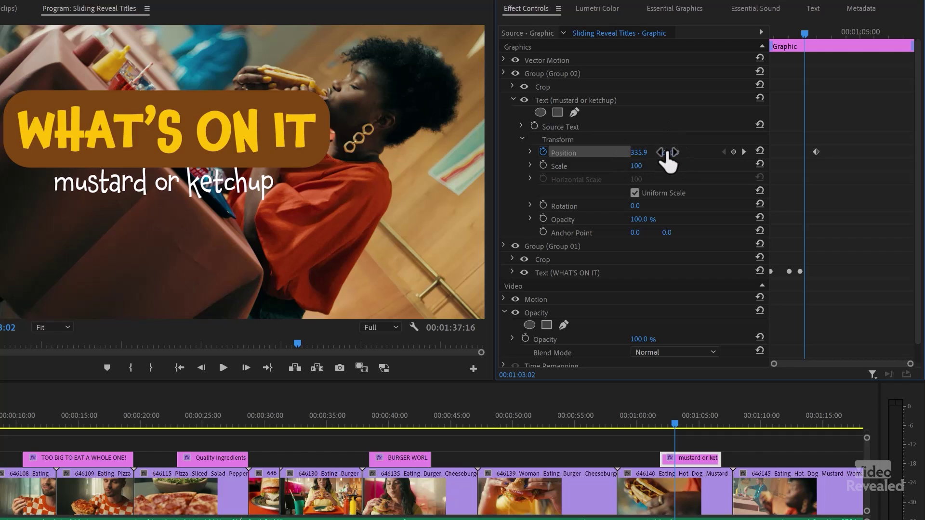
drag(673, 157, 632, 157)
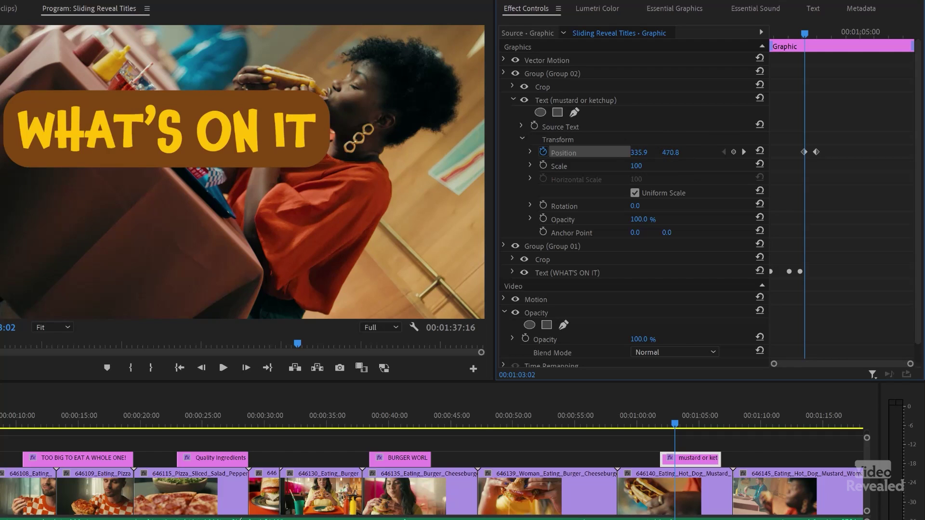
drag(799, 30, 783, 30)
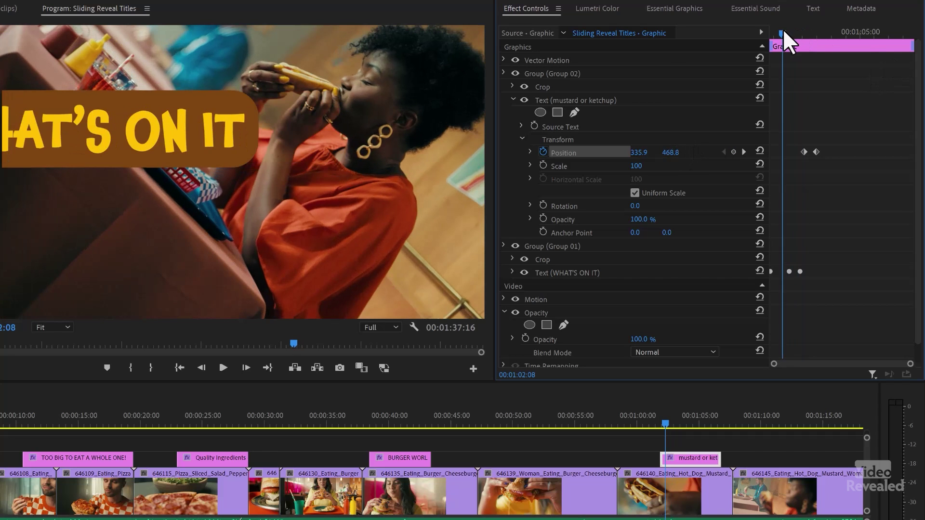
key(space)
key(space)
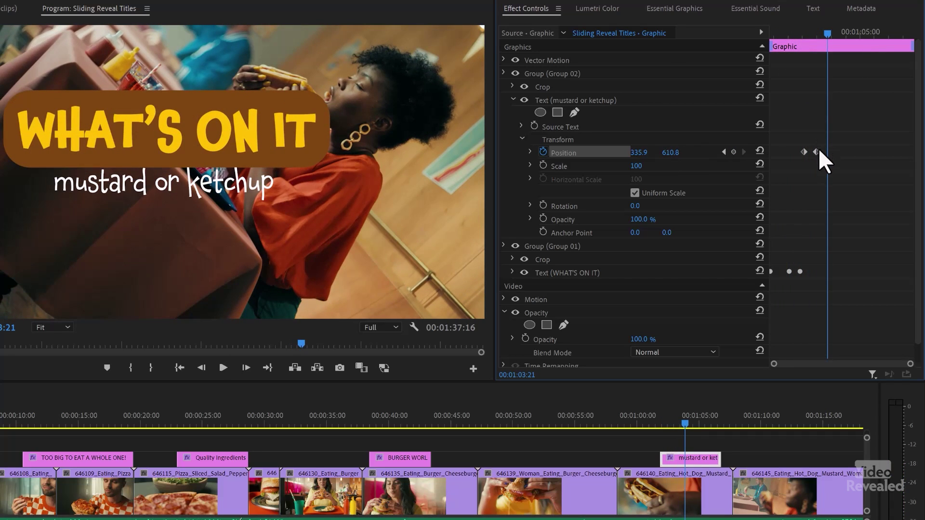
click(809, 33)
key(space)
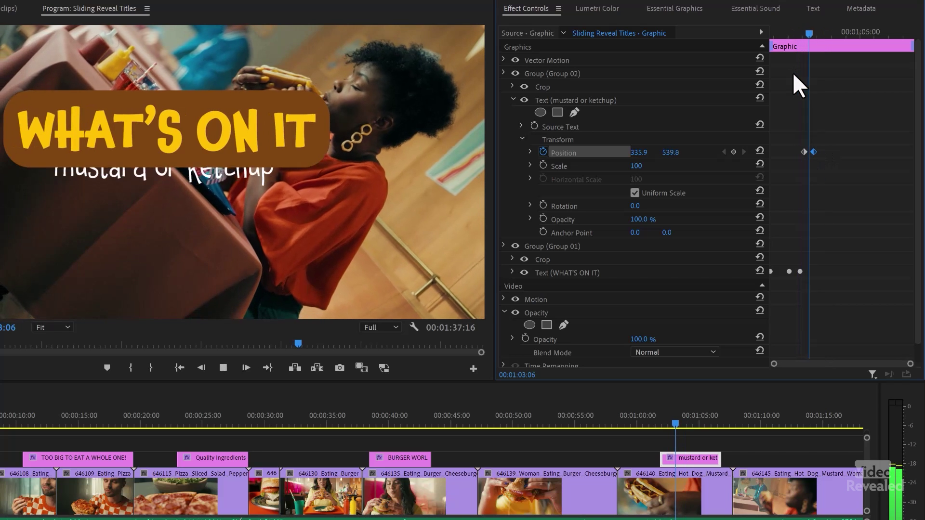
key(space)
- Apply Ease Out and Ease In temporal interpolation to the two Position keyframes
right_click(804, 152)
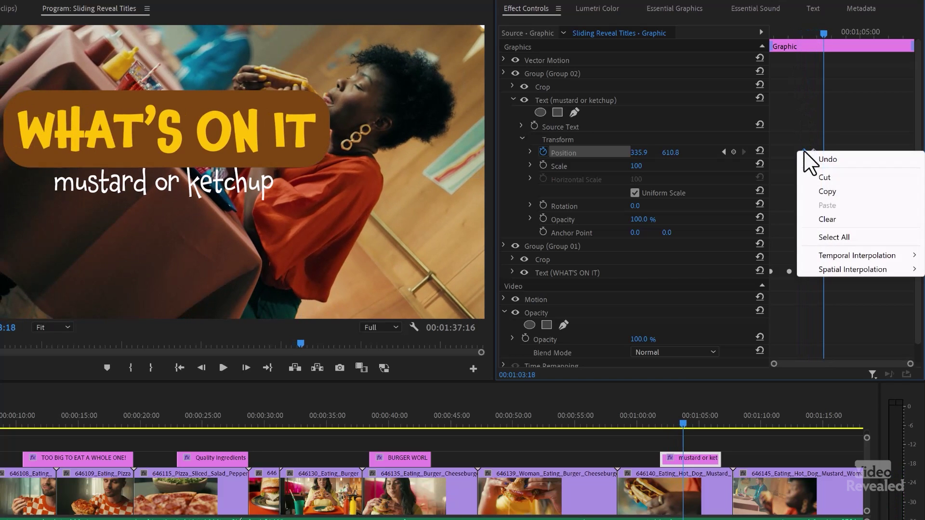
mouse_move(843, 258)
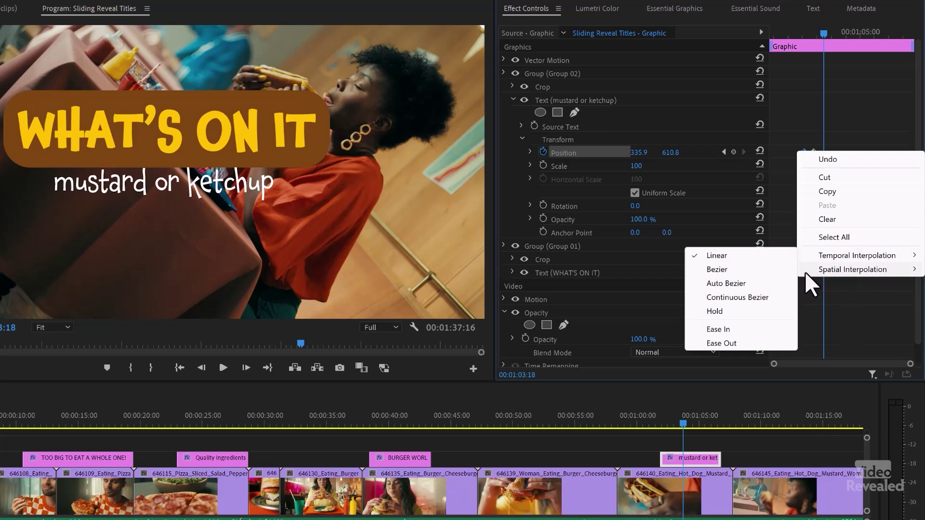
click(758, 344)
right_click(812, 150)
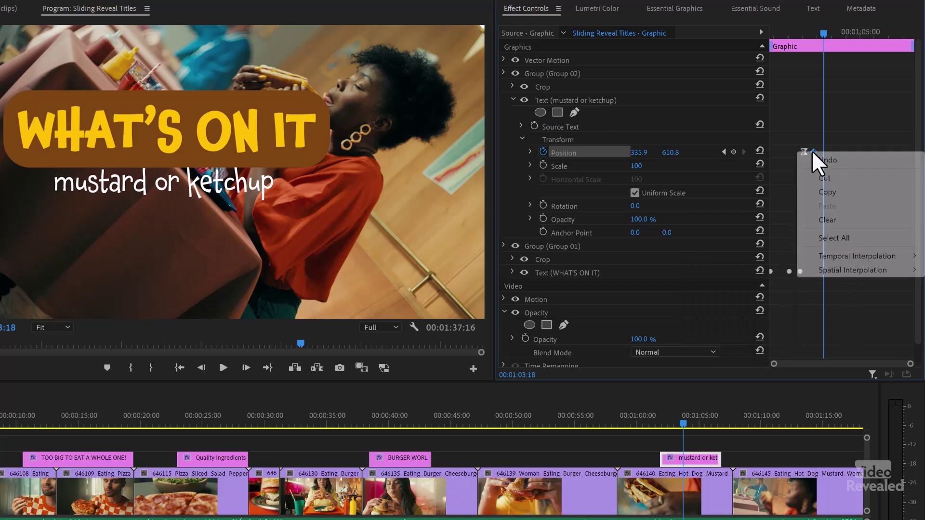
mouse_move(845, 261)
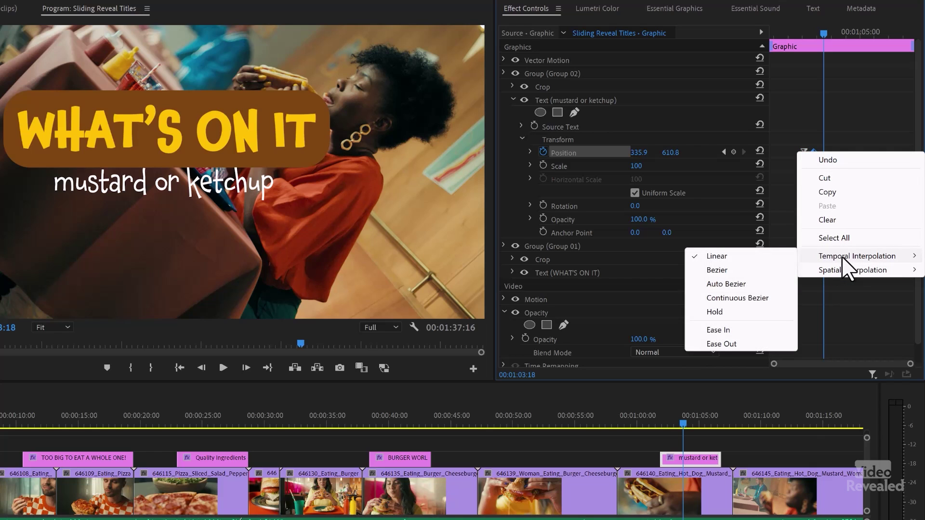
click(758, 330)
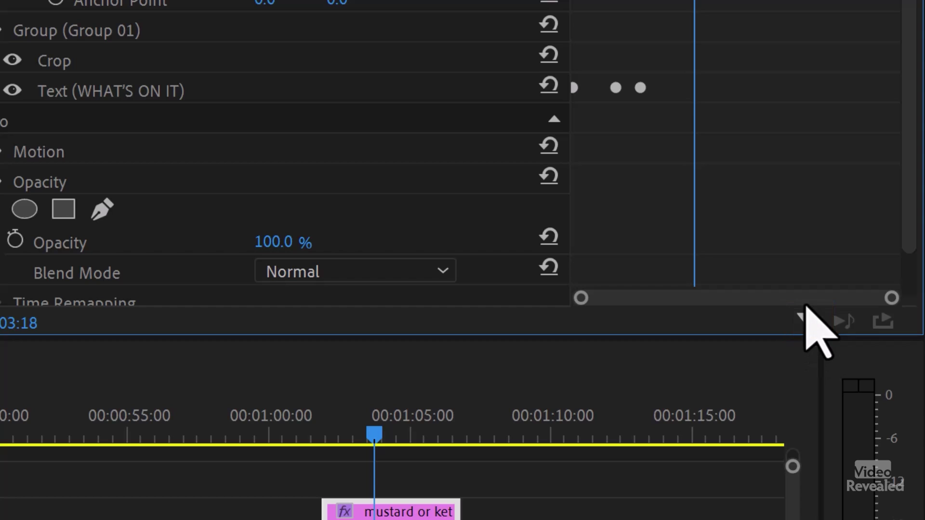
- Filter Effect Controls to Show Only Keyframed Properties and replay the title slide-in
click(805, 320)
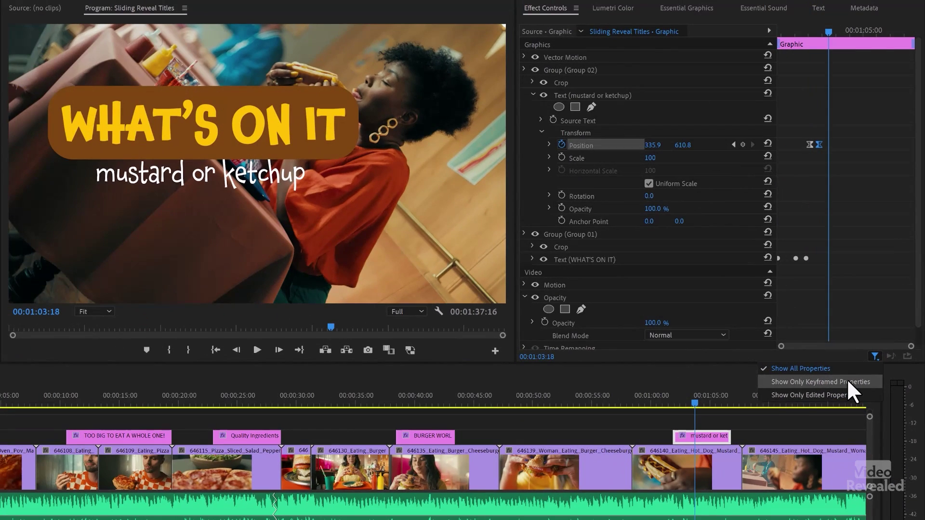
click(774, 380)
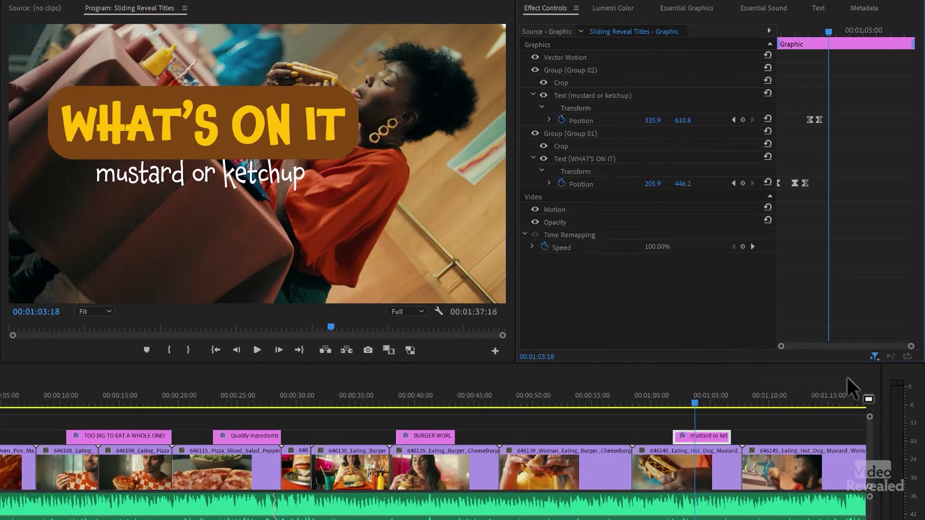
drag(794, 32, 765, 68)
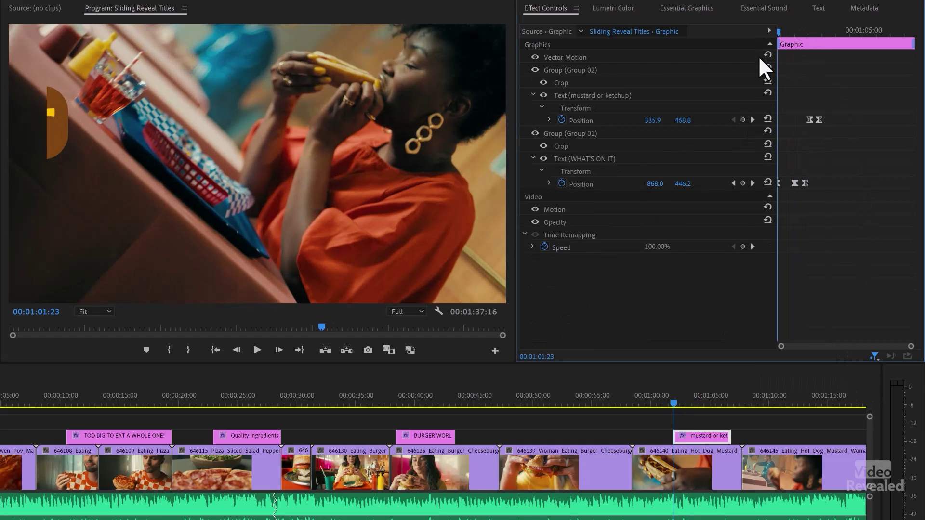
key(space)
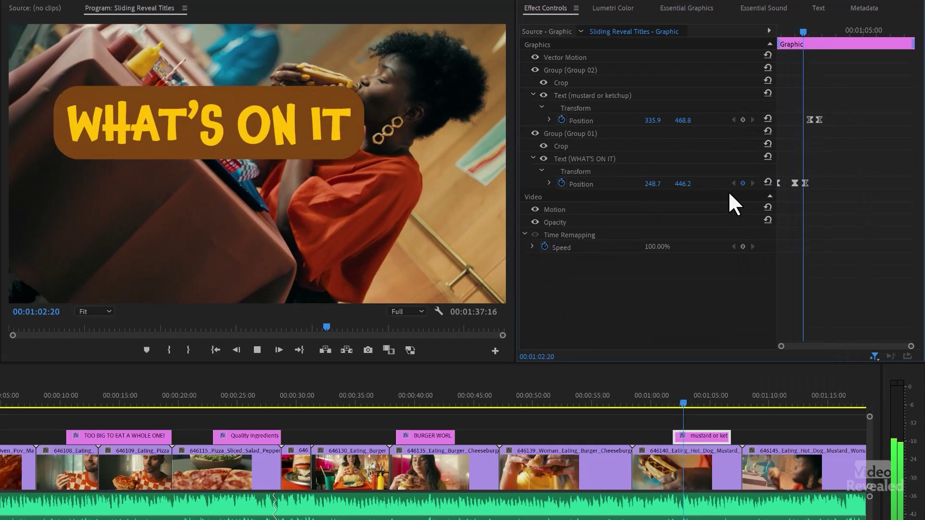
drag(815, 32, 629, 199)
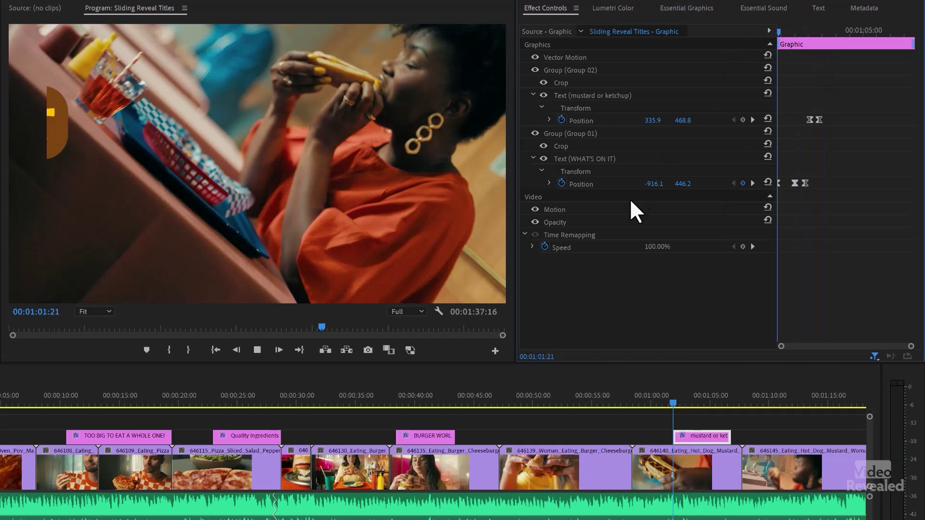
key(space)
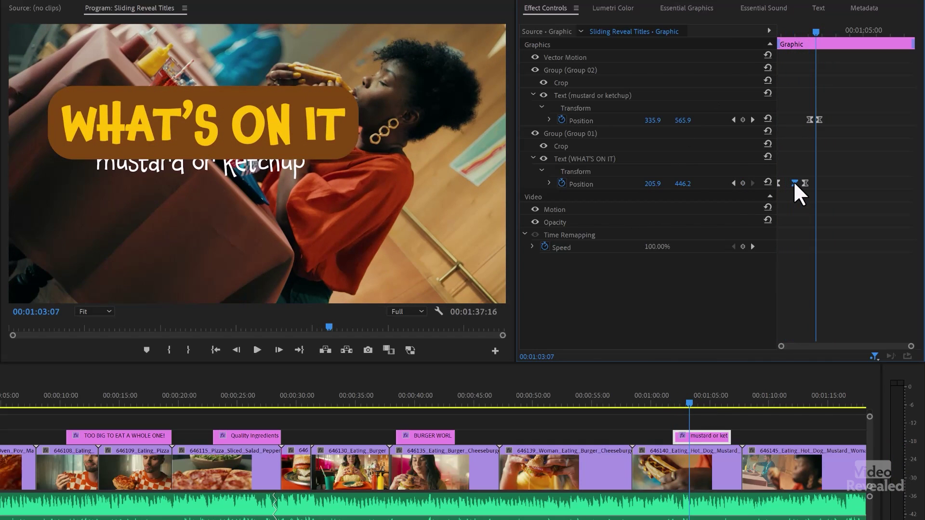
drag(815, 32, 735, 41)
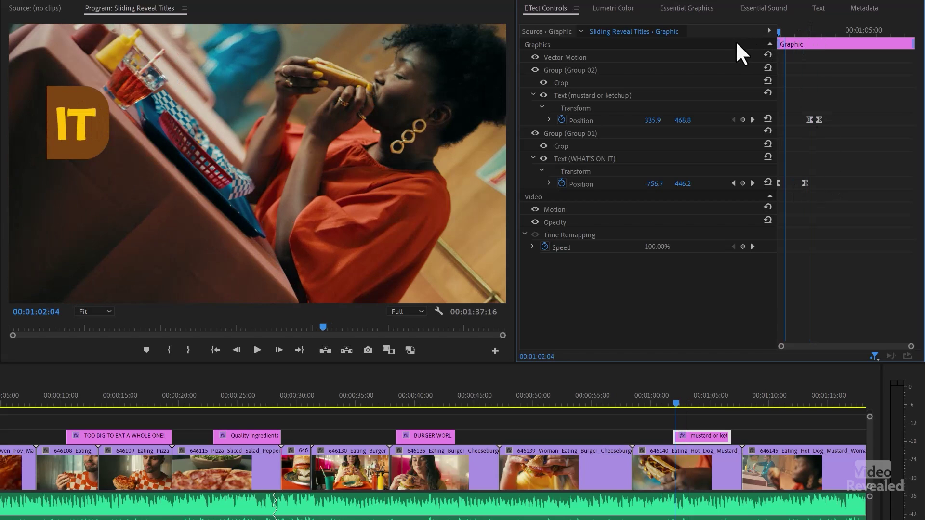
key(space)
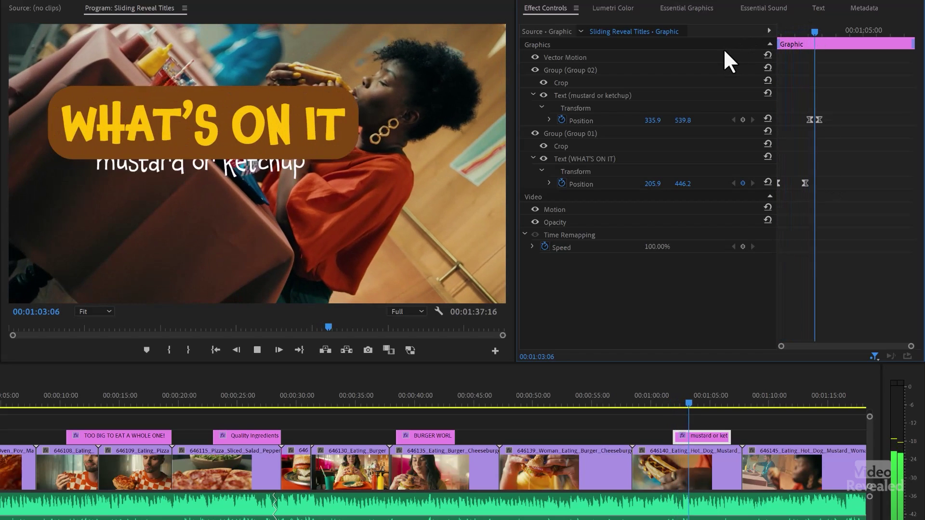
- Move the subtitle's final Position keyframe slightly later and replay to check the delay
drag(819, 120, 826, 120)
drag(787, 30, 779, 30)
key(space)
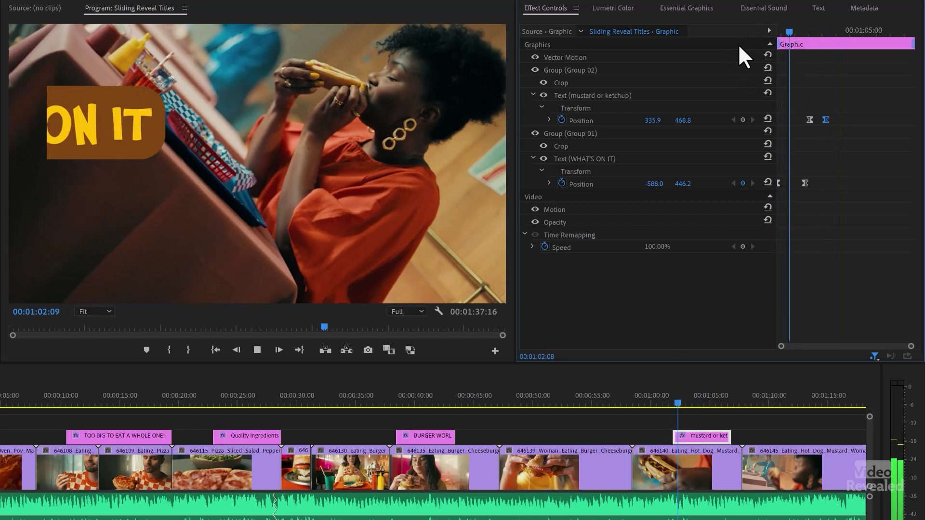
key(space)
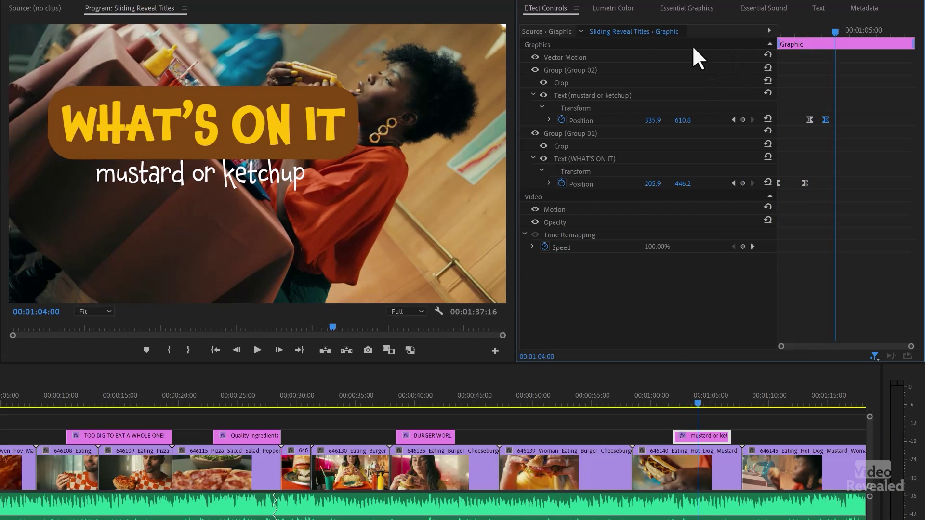
click(675, 8)
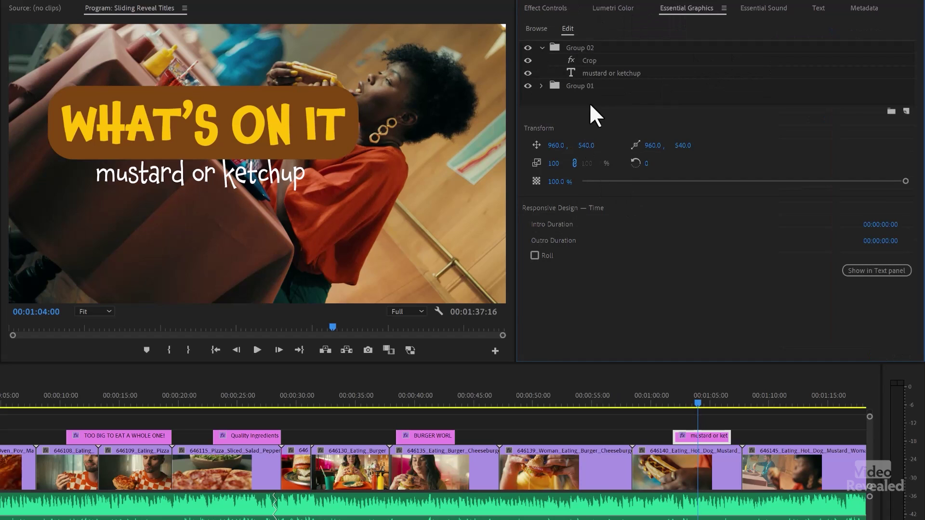
- Give the word 'mustard' a bright yellow fill in the subtitle
click(596, 73)
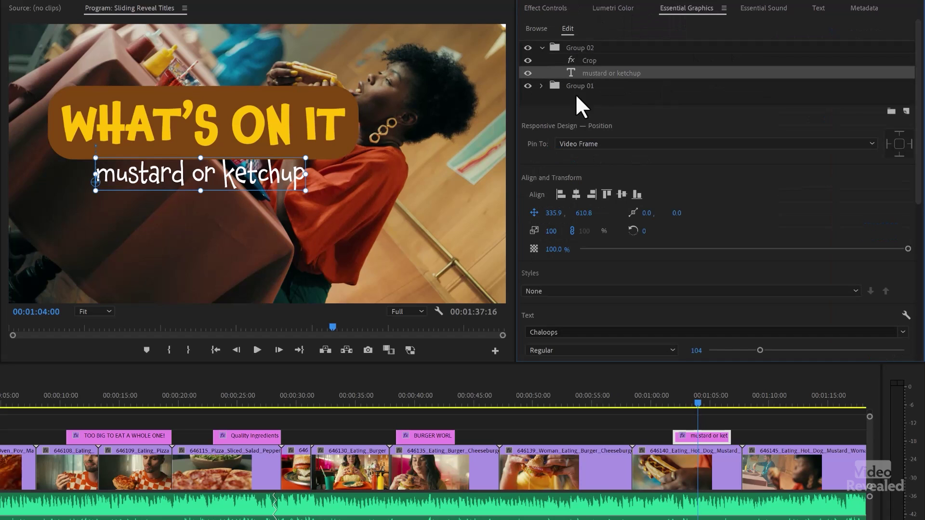
double_click(140, 170)
double_click(137, 173)
drag(136, 172, 512, 240)
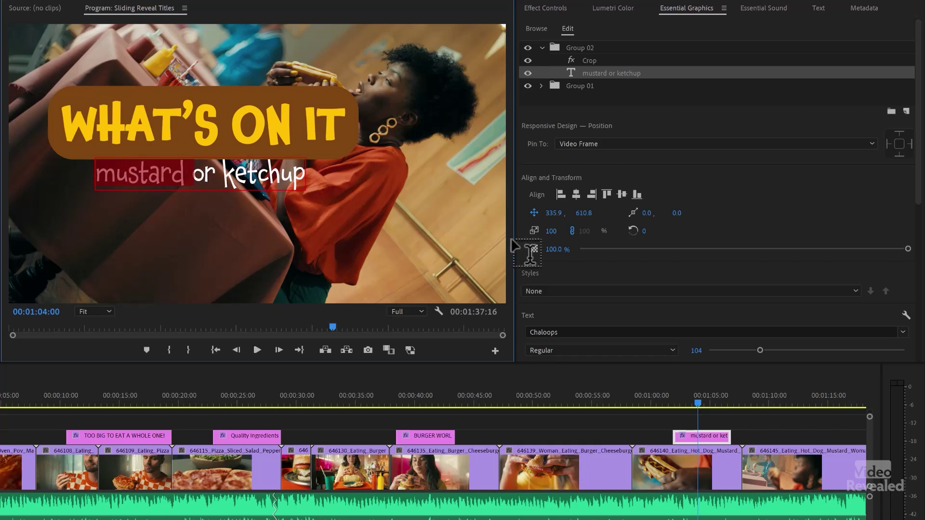
scroll(819, 154, down, 5)
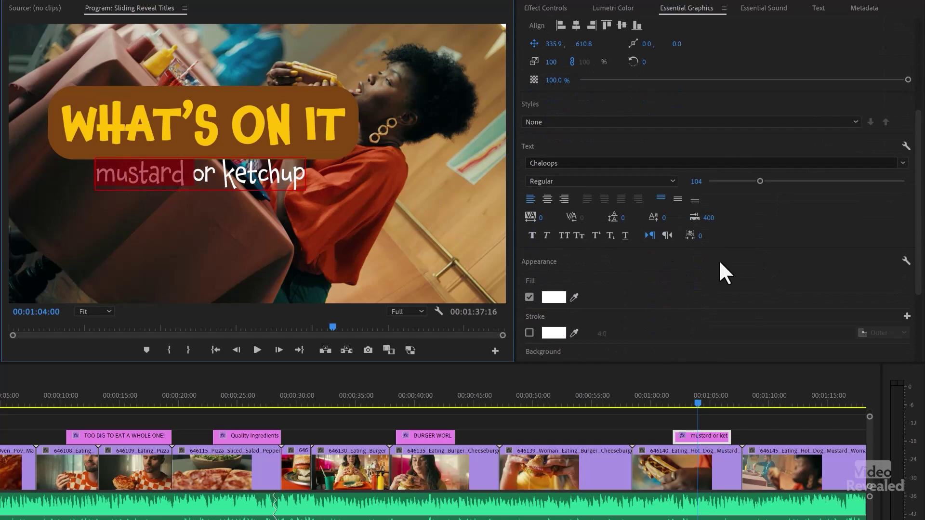
click(554, 297)
drag(359, 253, 371, 230)
drag(331, 326, 353, 365)
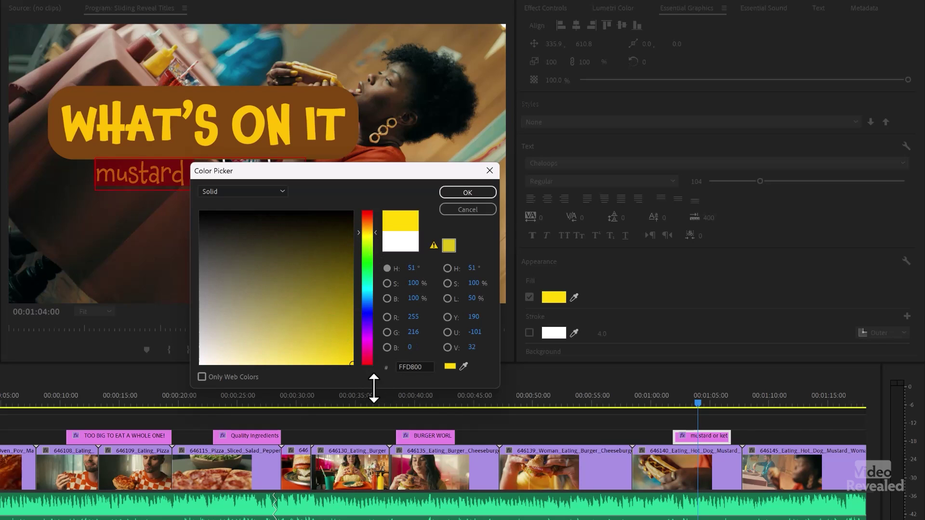
click(482, 191)
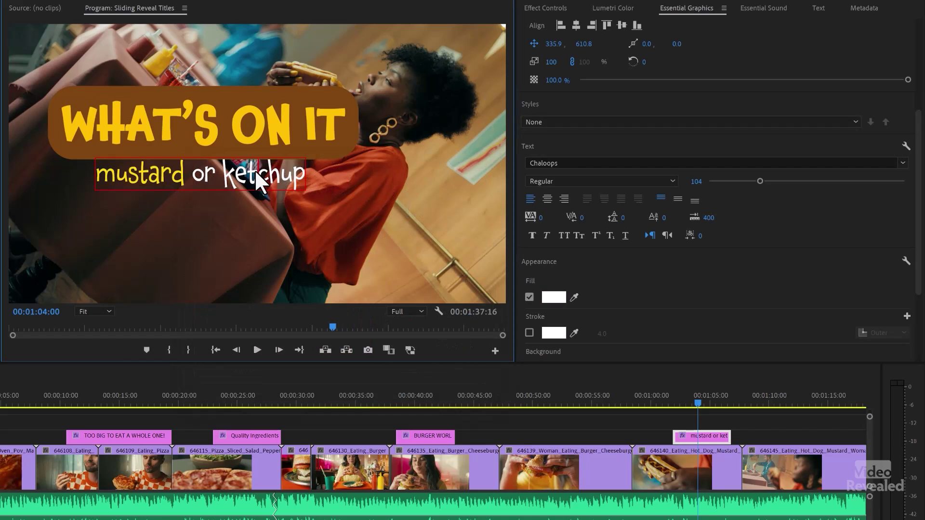
- Give the word 'ketchup' a red C30707 fill and play the finished title
double_click(253, 172)
click(564, 296)
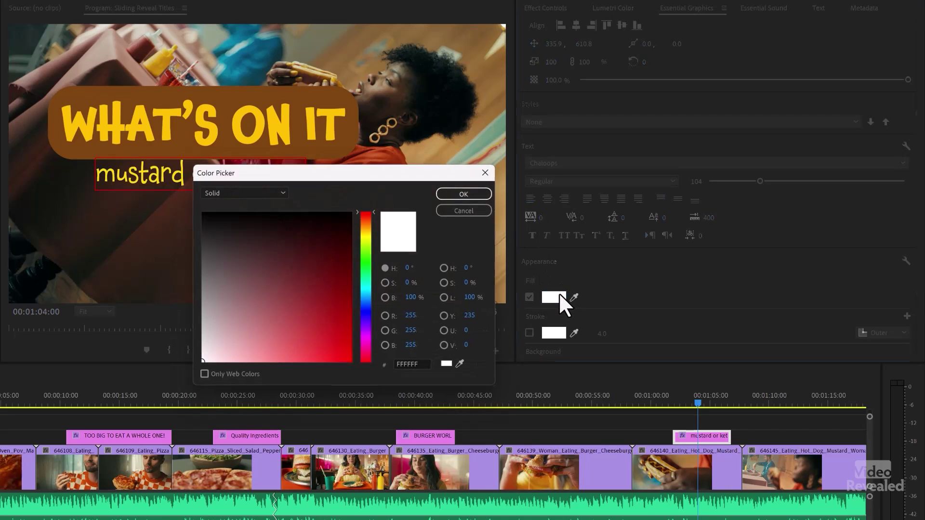
drag(338, 295, 383, 419)
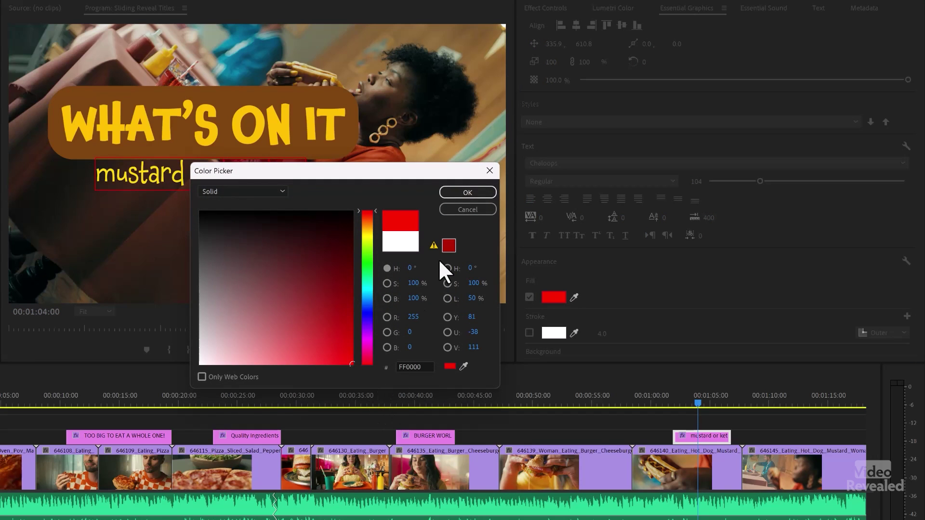
click(349, 331)
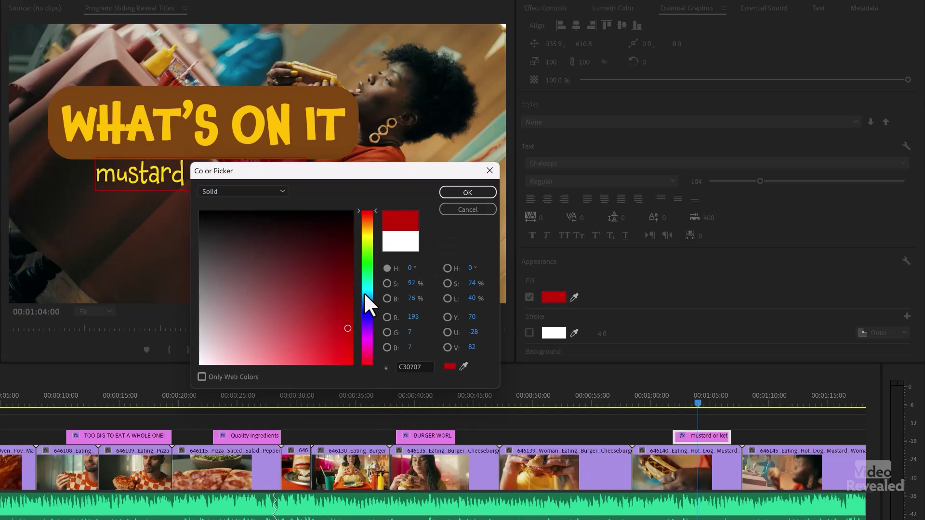
click(468, 192)
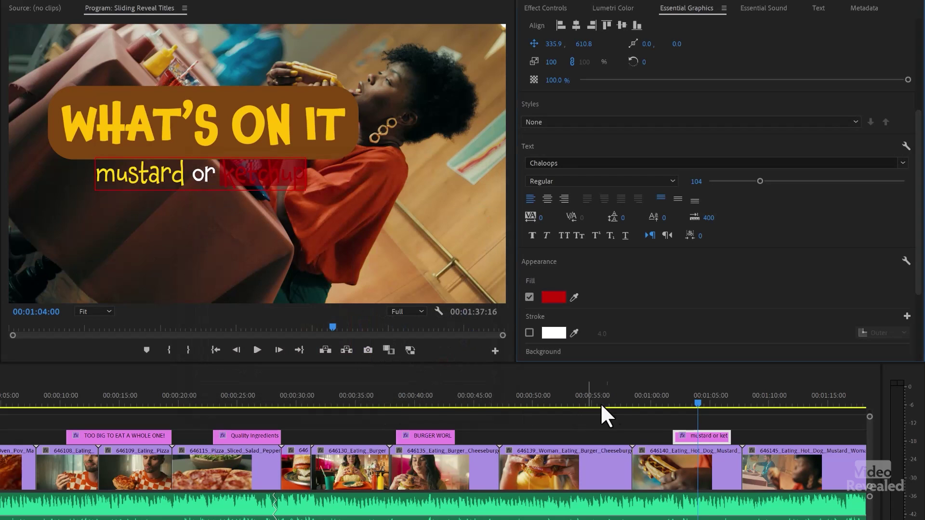
click(652, 399)
key(space)
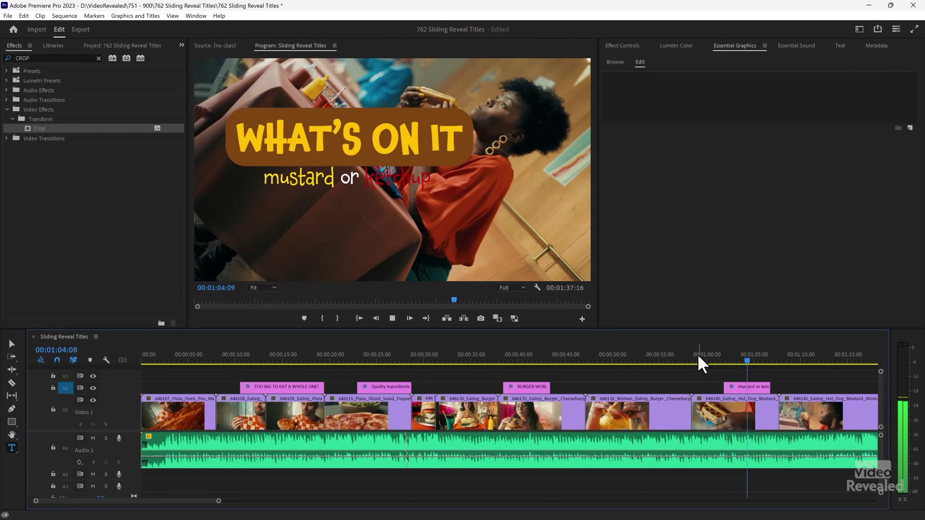
- Replay the sliding title, then select the title clip and show its Effect Controls keyframes
key(space)
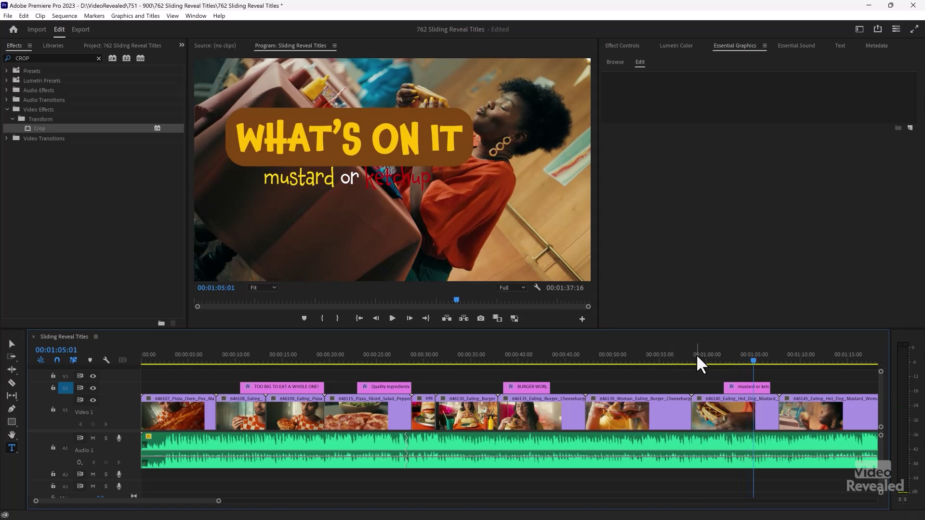
click(698, 356)
key(space)
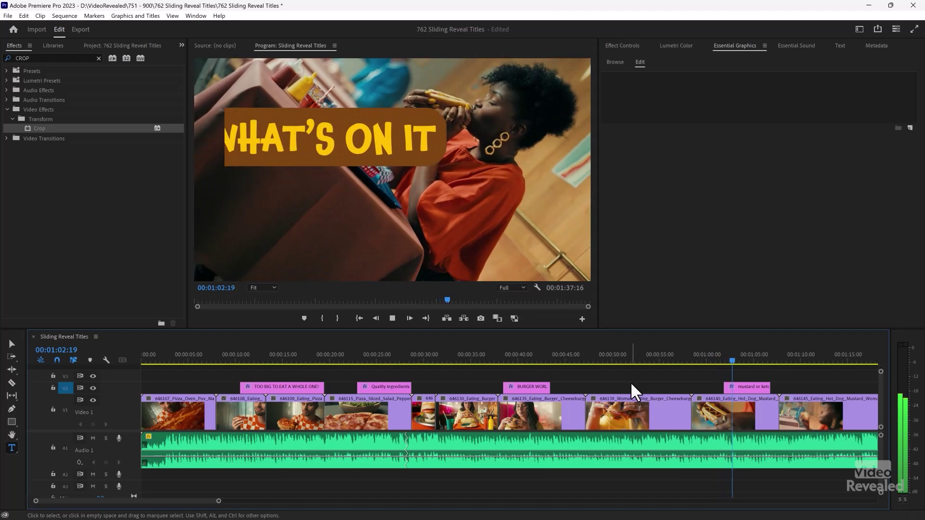
click(728, 359)
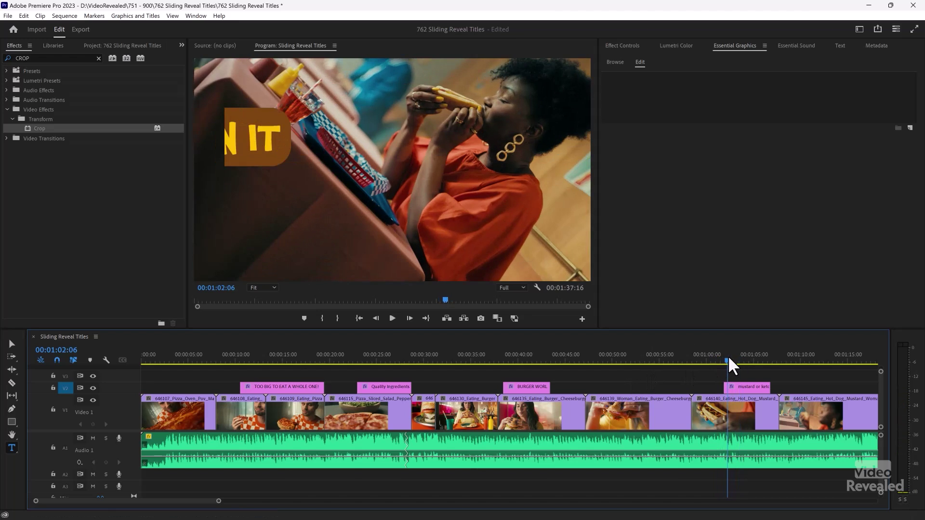
drag(728, 359, 724, 359)
click(739, 388)
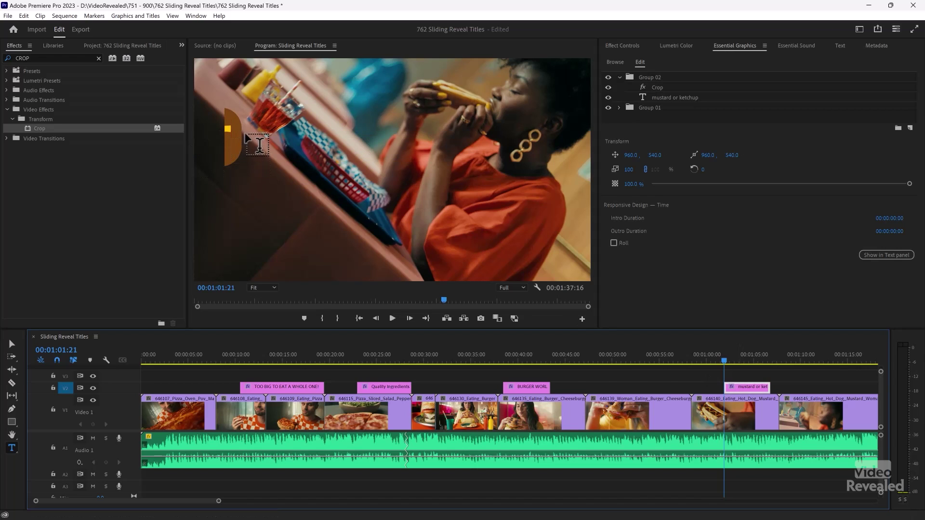
click(11, 344)
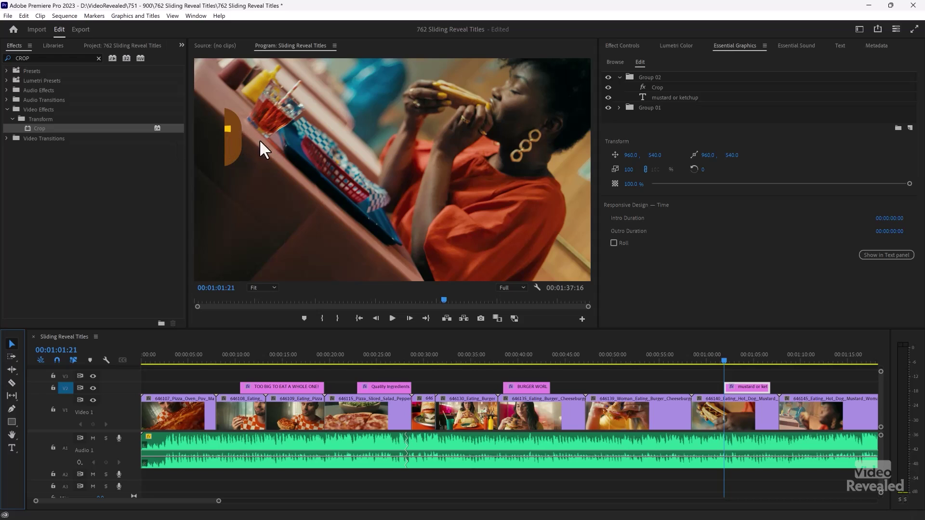
click(626, 46)
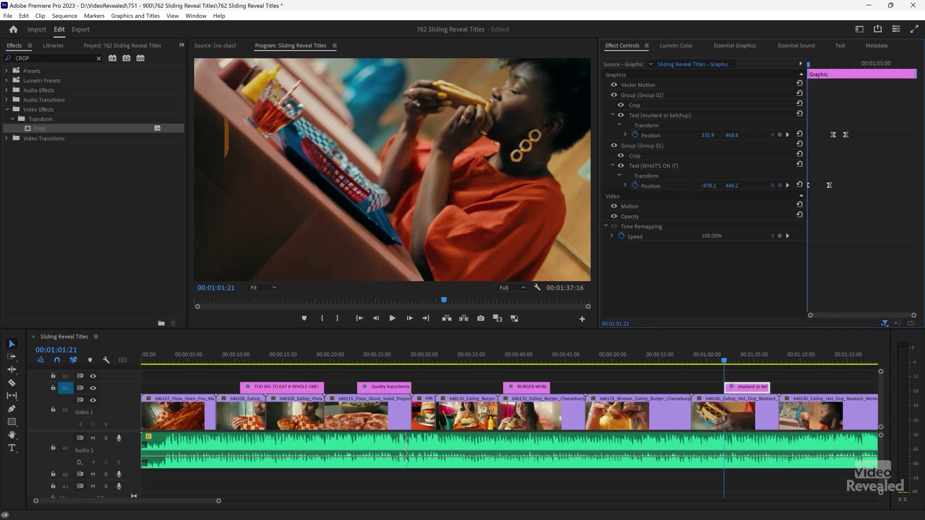
- Scrub through the WHAT'S ON IT slide-in and replay the title from the clip start
drag(710, 185, 733, 185)
key(space)
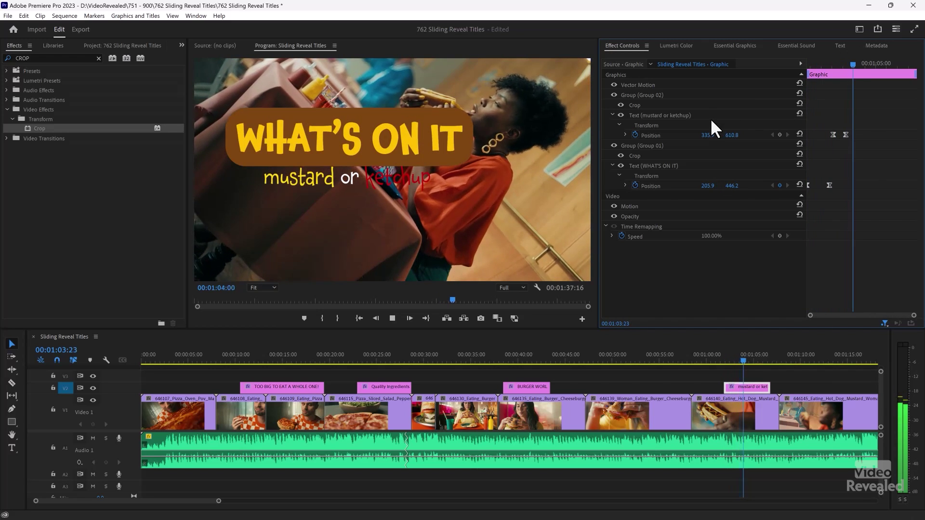
drag(819, 63, 782, 81)
key(space)
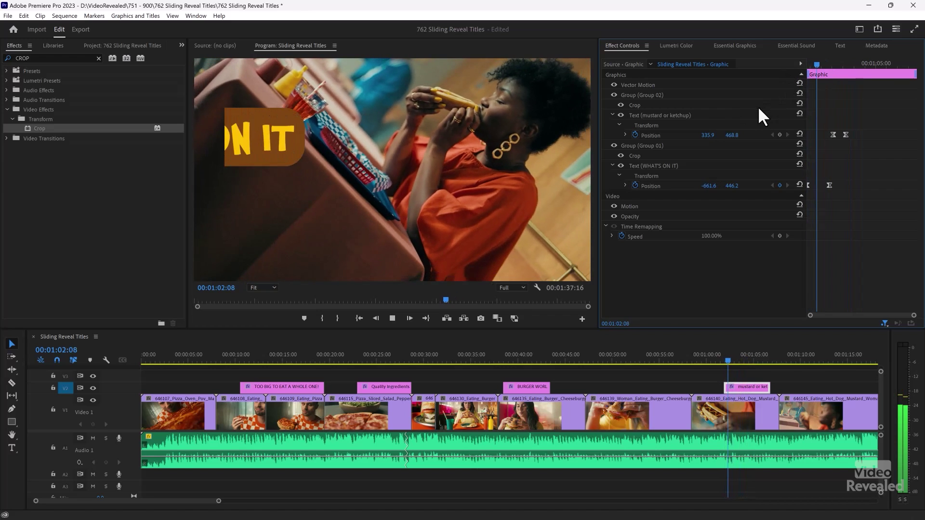
key(space)
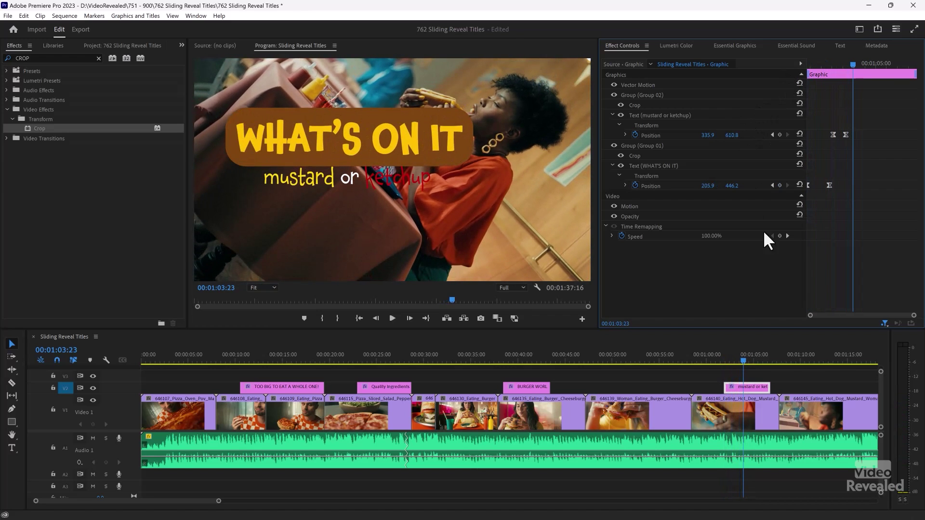
click(732, 388)
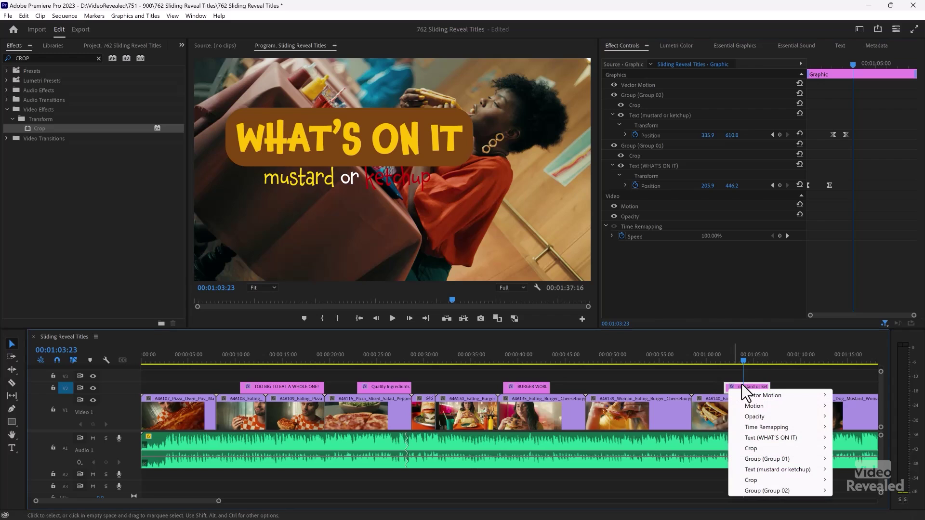
- Select the title clip and start Export As Motion Graphics Template, then cancel the first attempt
right_click(757, 386)
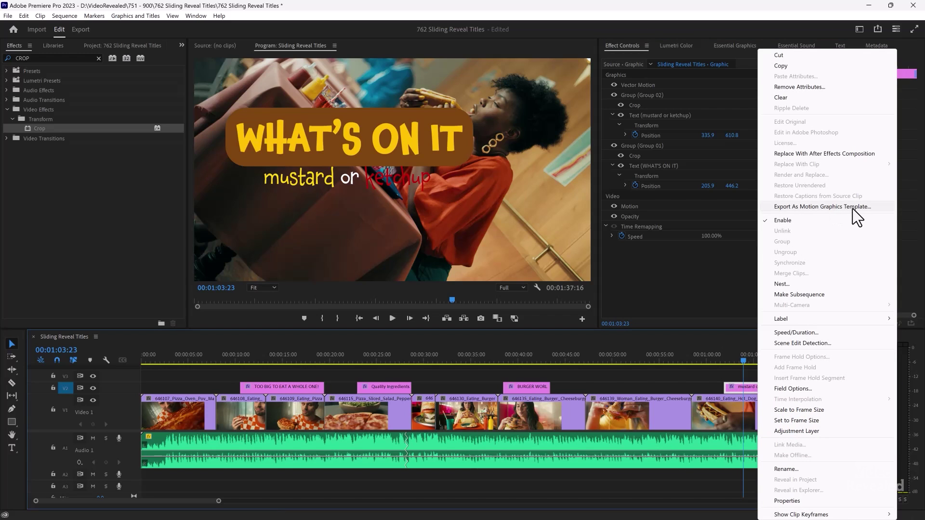
click(727, 383)
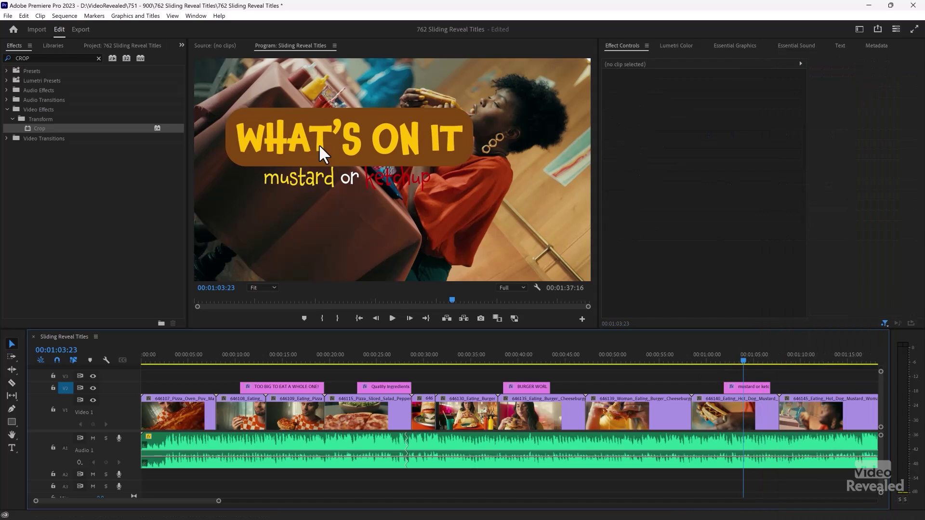
click(147, 15)
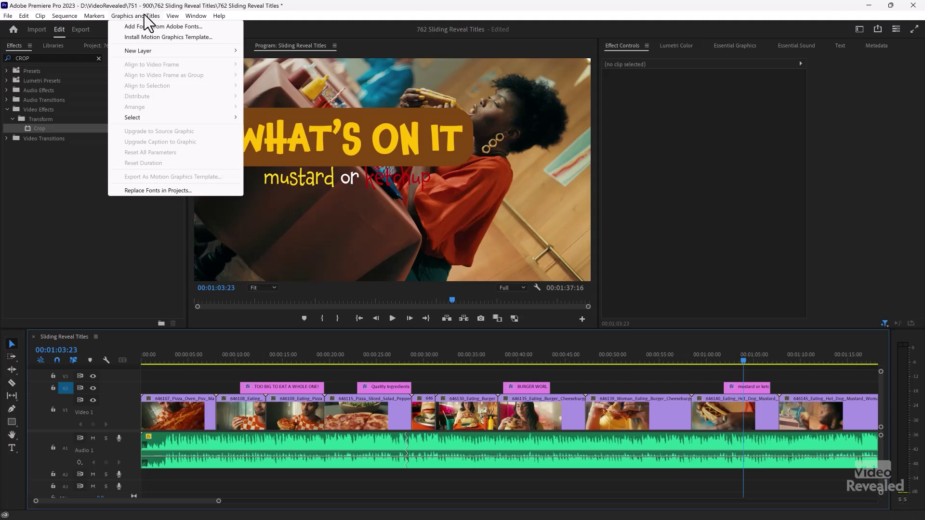
click(739, 387)
click(739, 387)
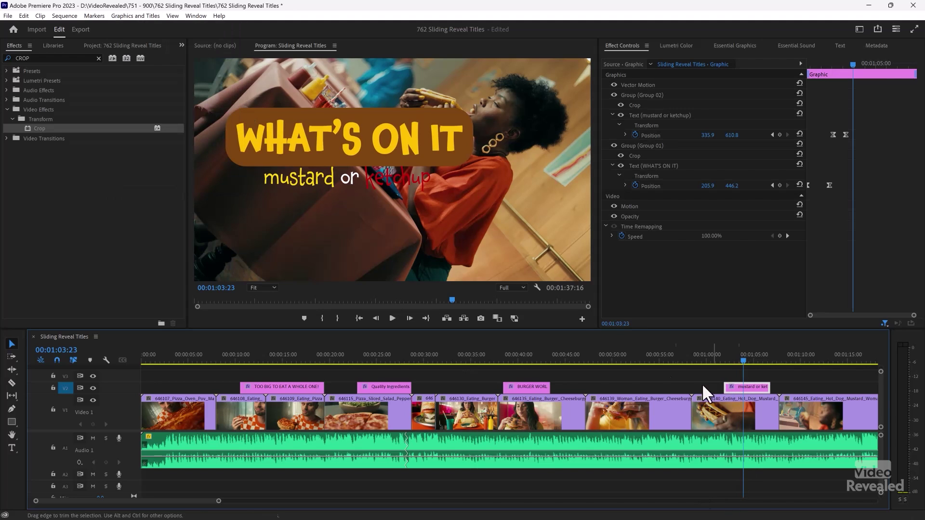
click(148, 16)
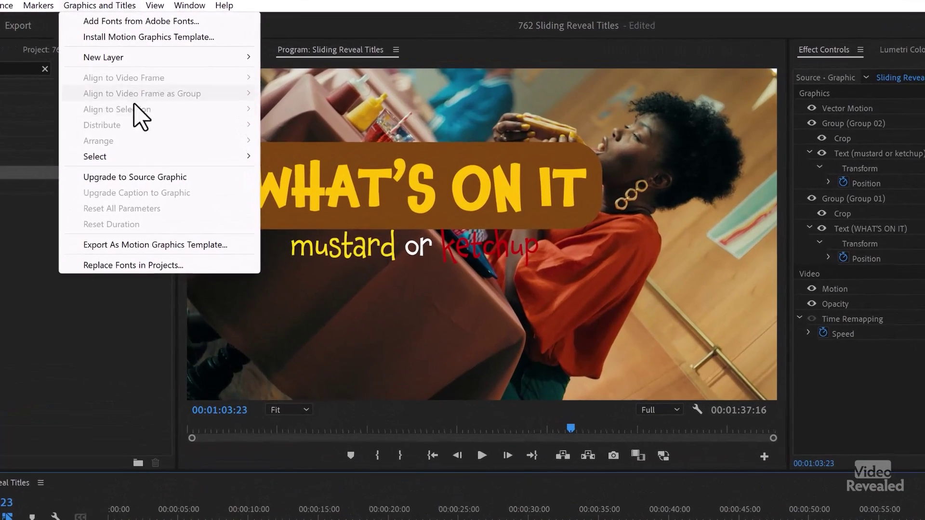
click(151, 247)
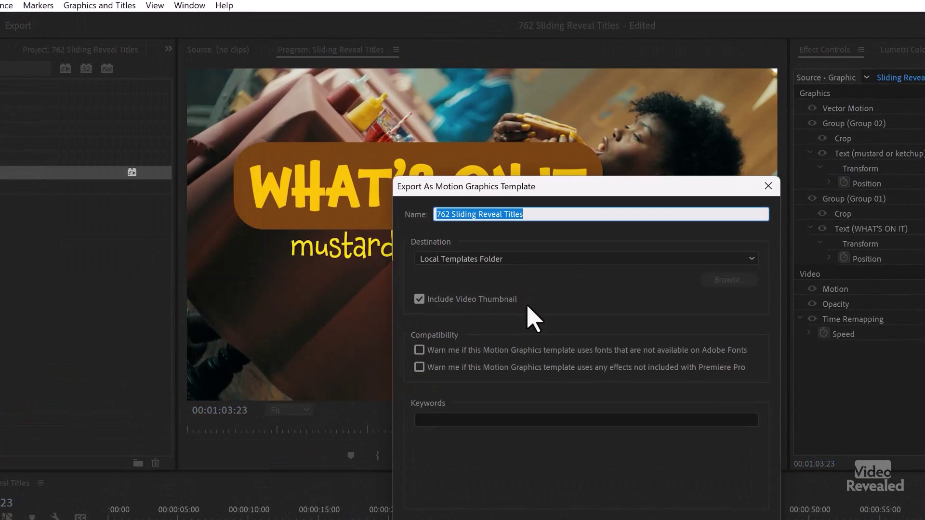
click(501, 259)
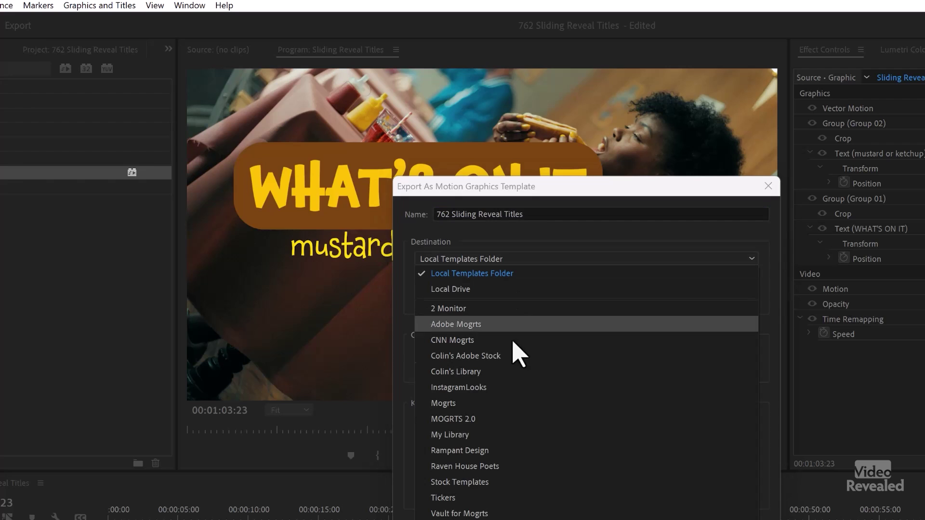
click(554, 198)
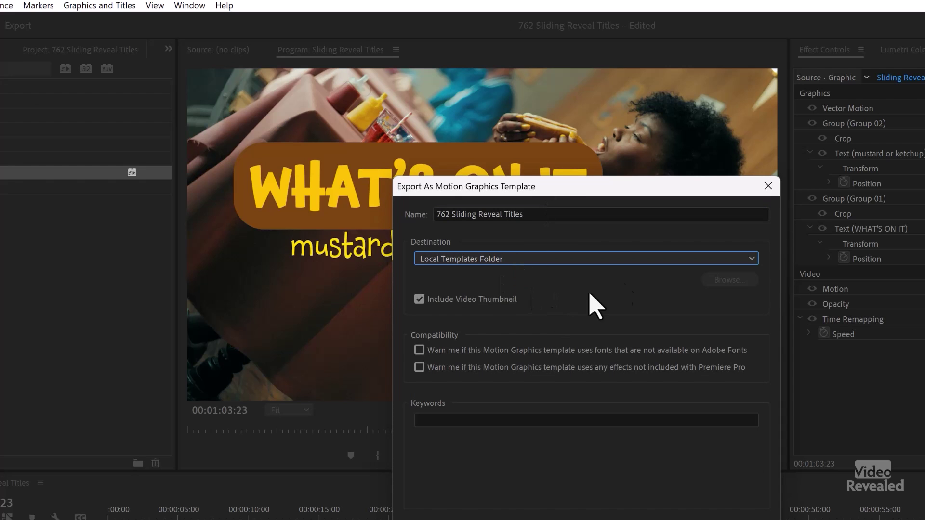
click(768, 186)
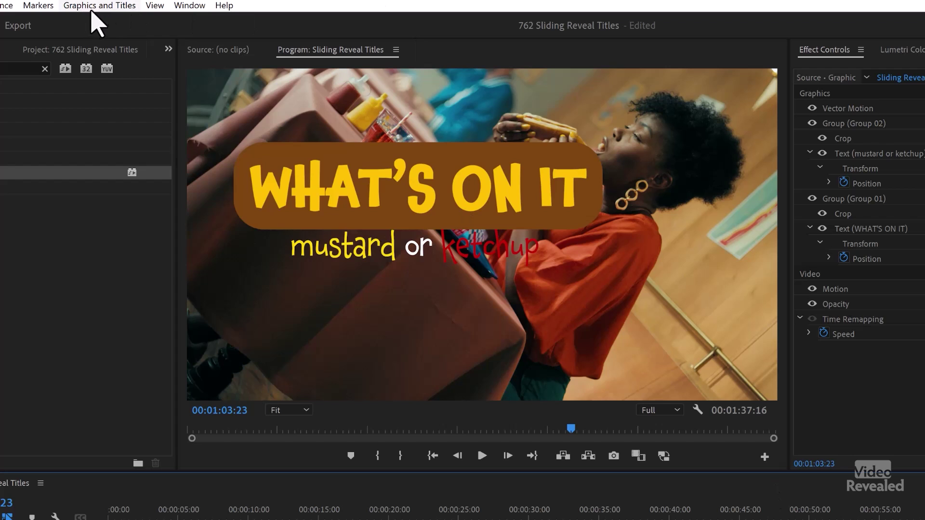
- Export the title as template 'Mustard or Ketchup' to the Local Templates Folder
click(99, 5)
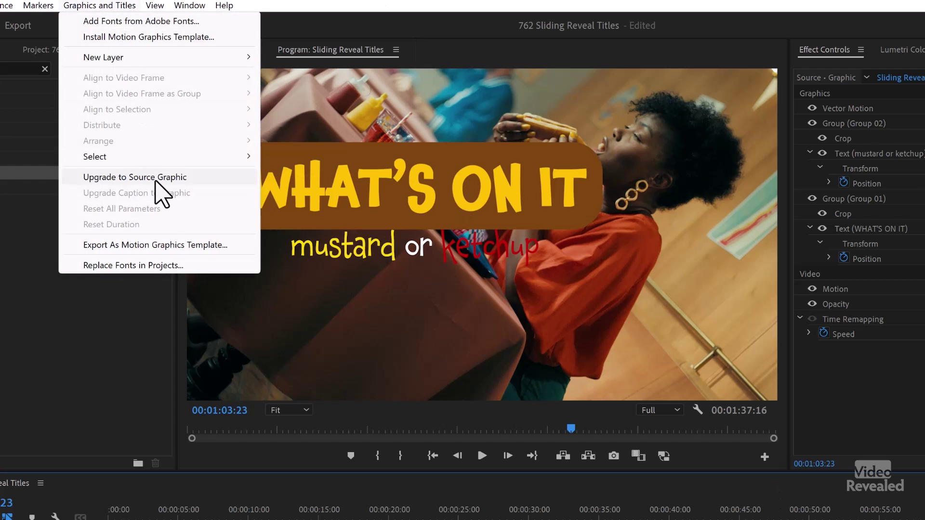
click(242, 256)
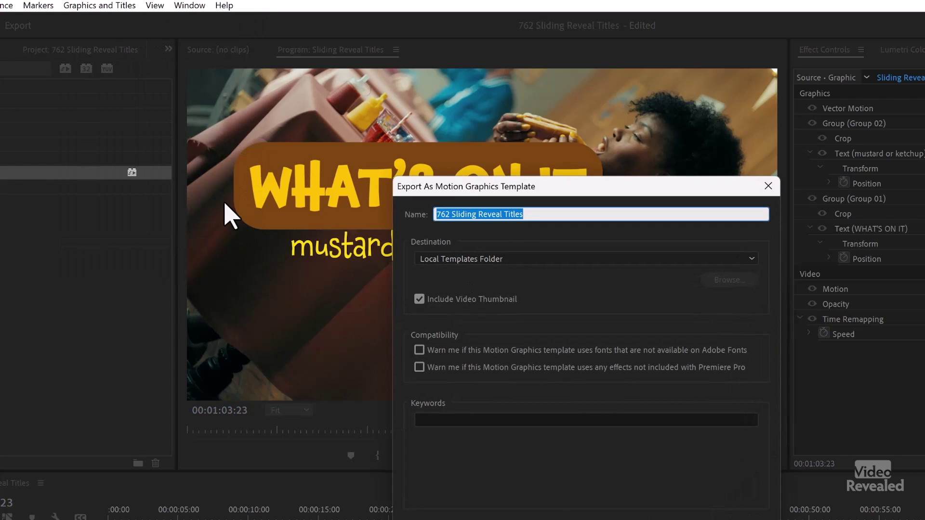
text(Mustard or Ketchup)
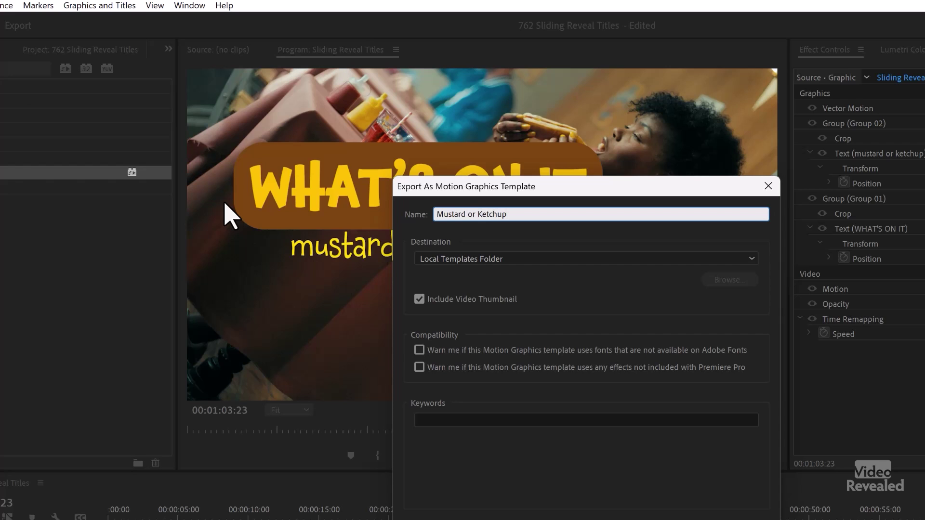
click(529, 260)
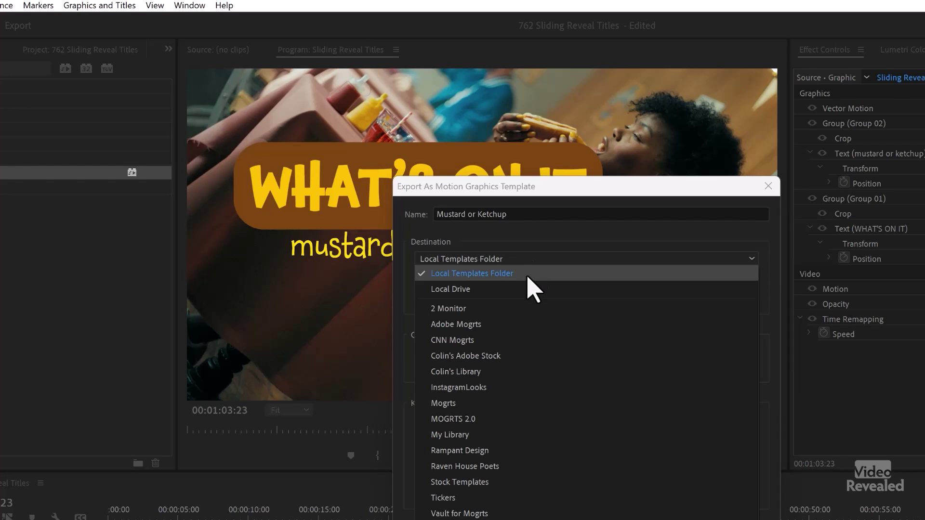
click(519, 278)
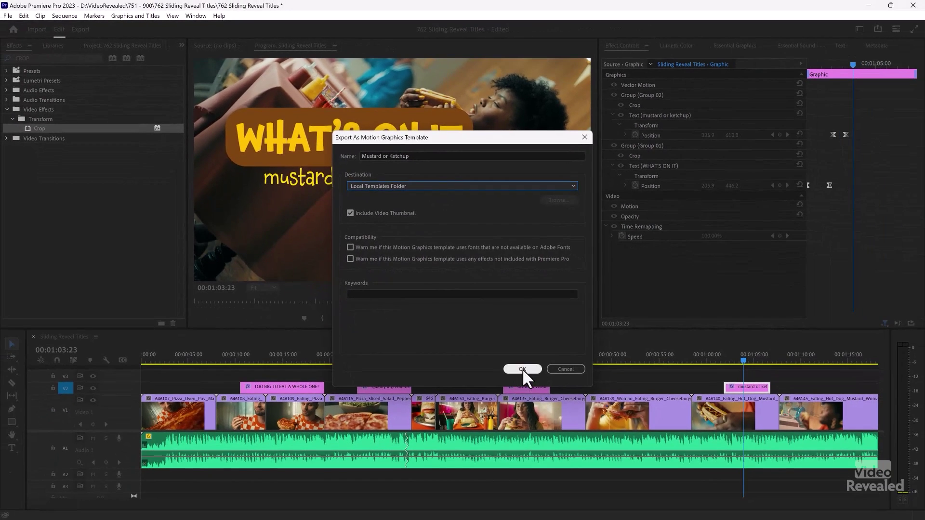
click(523, 369)
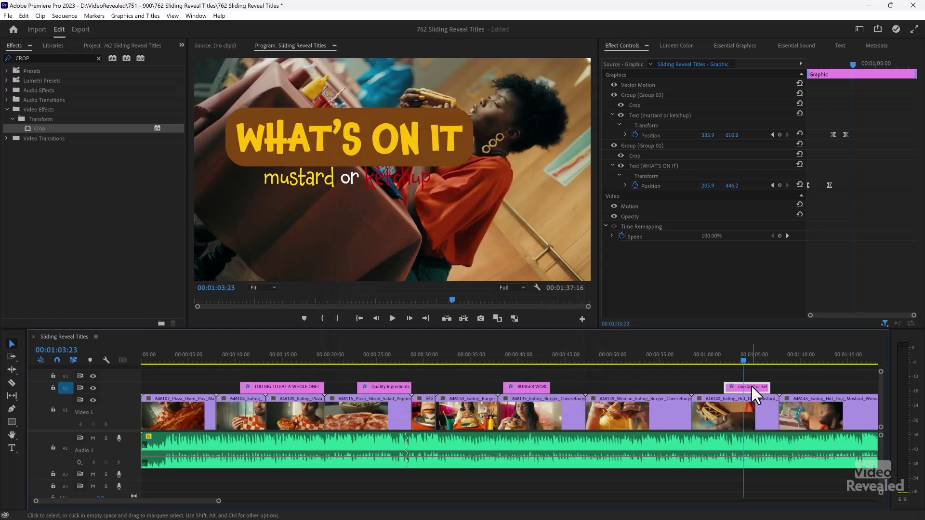
- Delete the original title clip and place the Mustard or Ketchup template on V2 at 1:00
key(Delete)
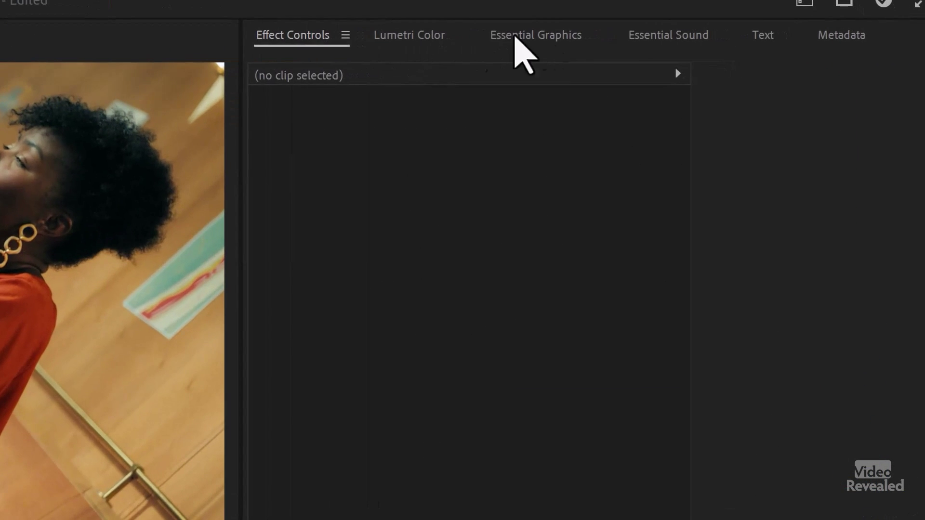
click(743, 45)
click(286, 71)
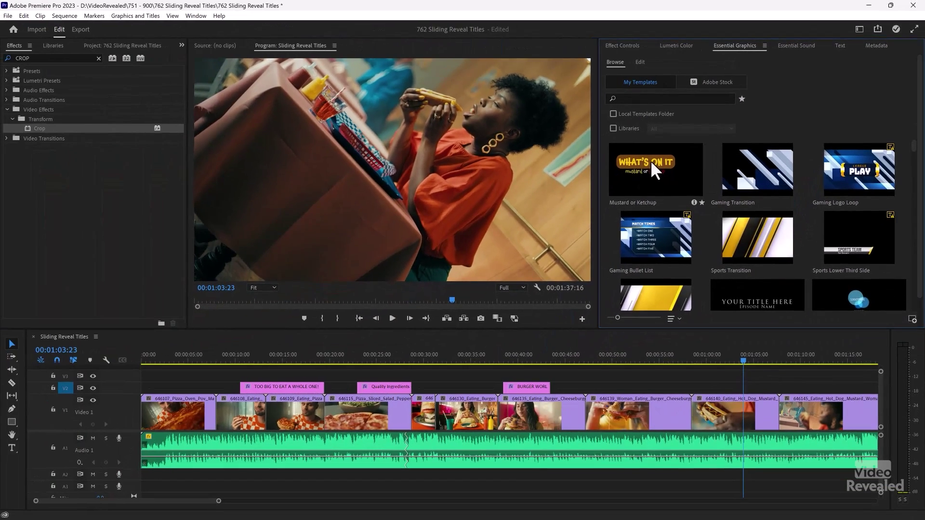
drag(651, 163, 715, 394)
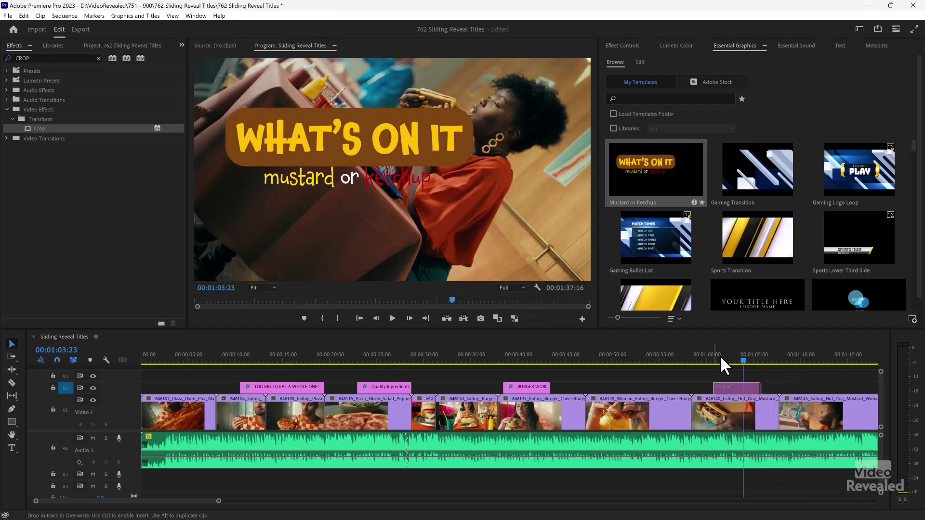
click(701, 360)
- Play back the new template title, then collapse its Group 02 layers
key(space)
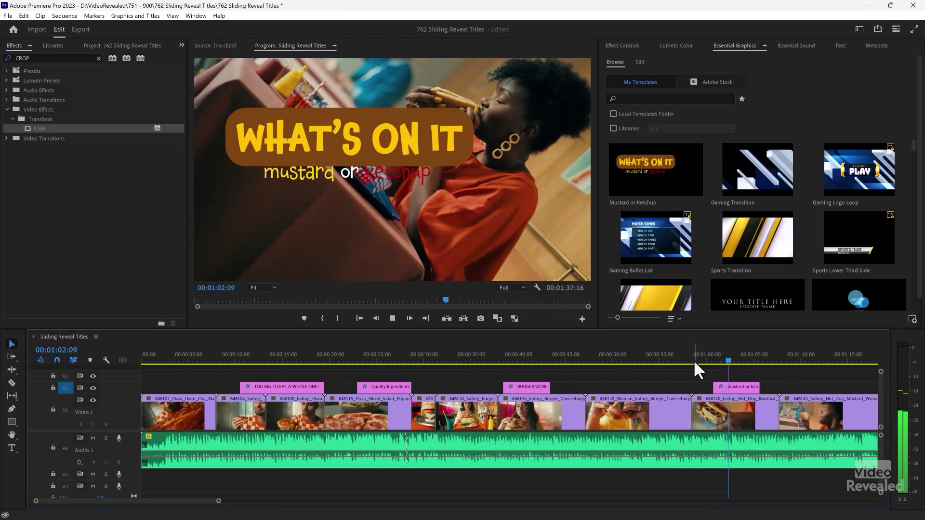
click(728, 386)
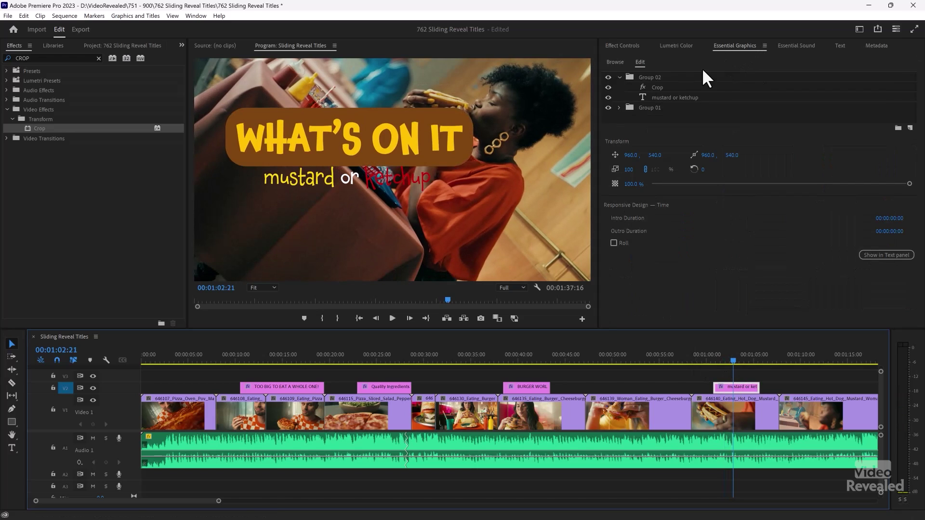
click(618, 76)
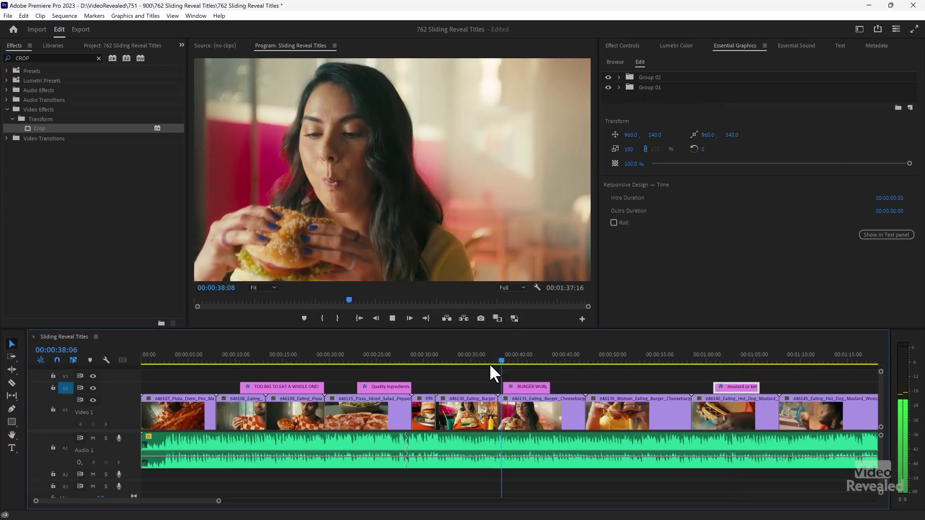
- Show the BURGER WORLD title's Shape 01 properties in Effect Controls and scrub back through its reveal
key(space)
click(524, 386)
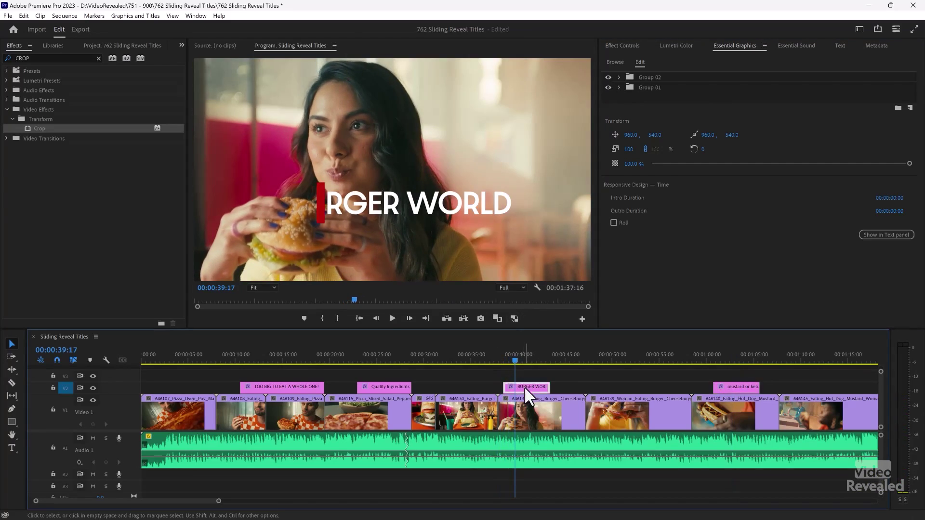
click(623, 46)
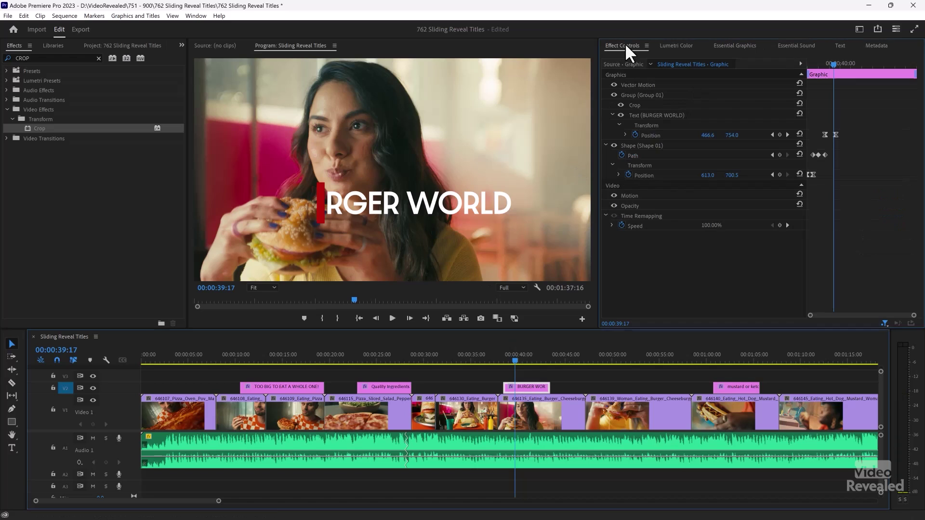
click(651, 145)
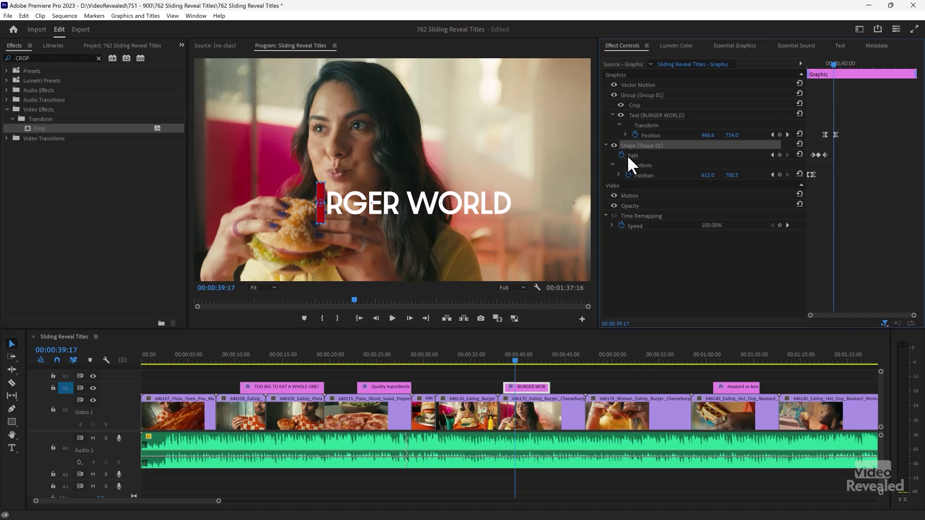
mouse_move(828, 59)
mouse_down()
mouse_move(807, 60)
mouse_move(842, 57)
mouse_move(802, 60)
mouse_move(836, 69)
mouse_up()
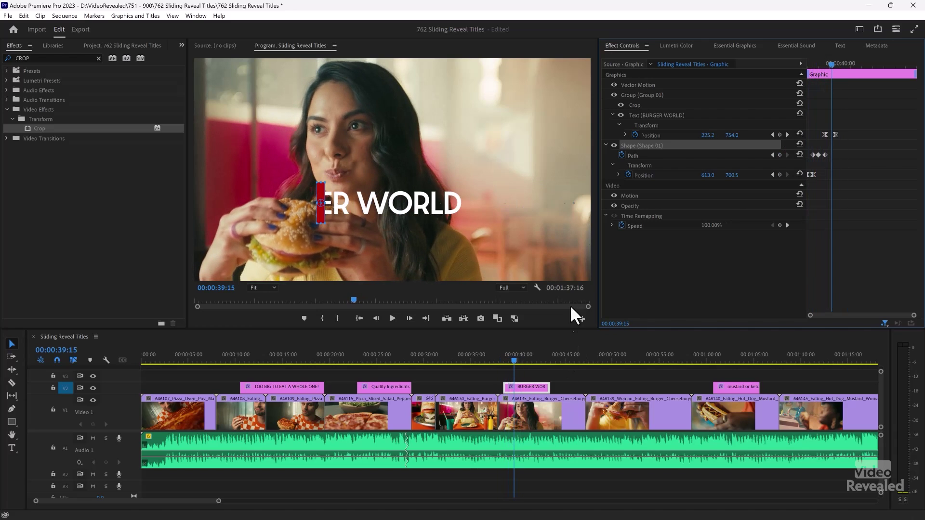